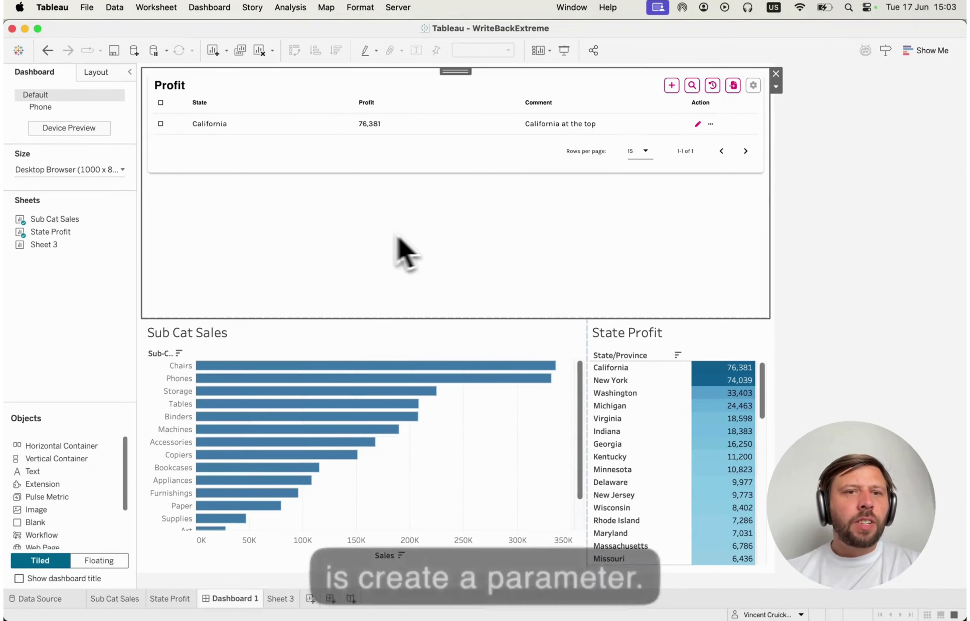
Step: From the Sub Cat Sales sheet, open the Switcher string parameter for editing and clear its current value
mouse_move(129, 222)
click(159, 262)
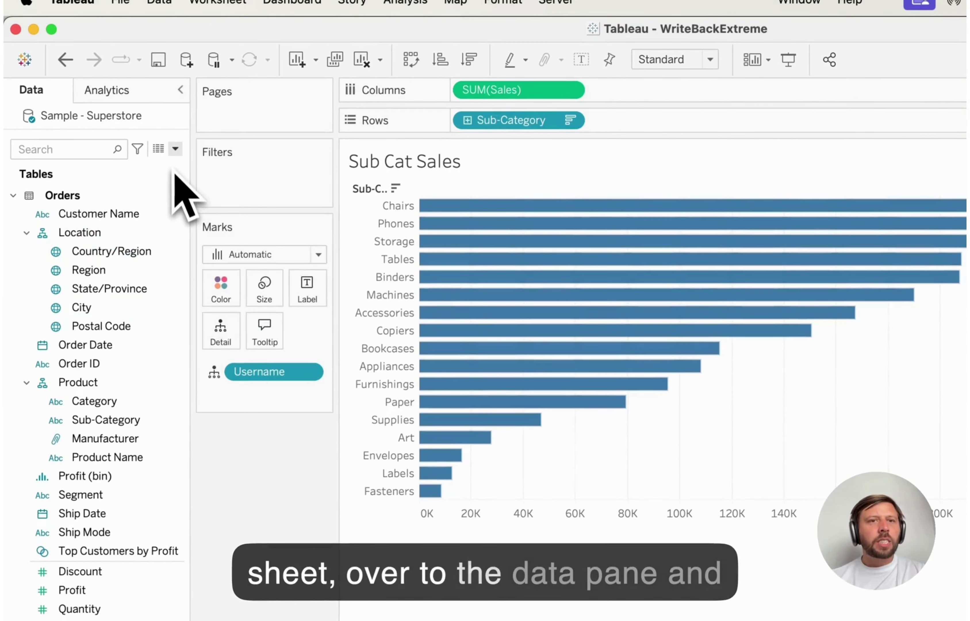
click(176, 149)
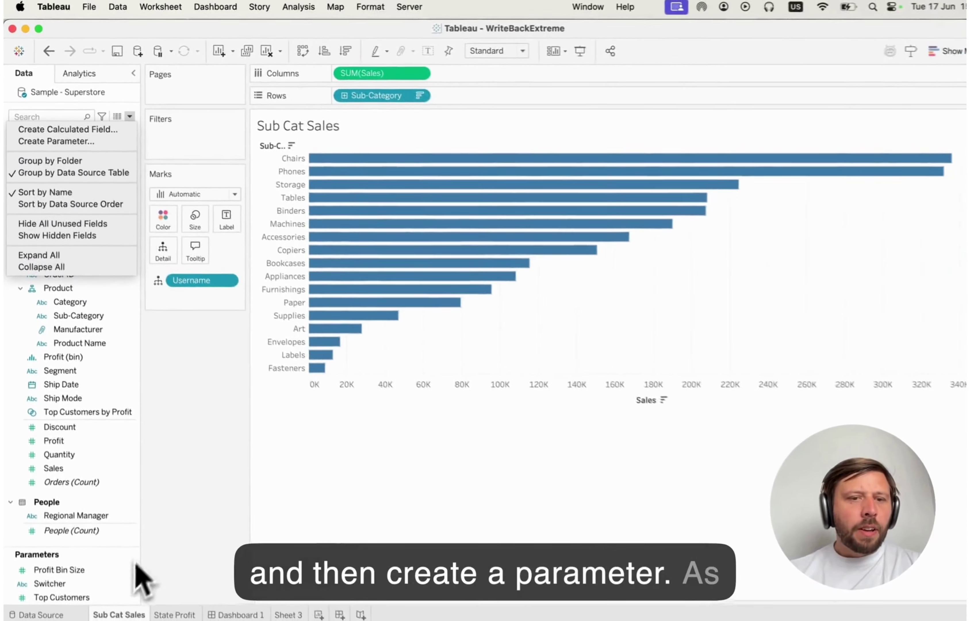
click(135, 566)
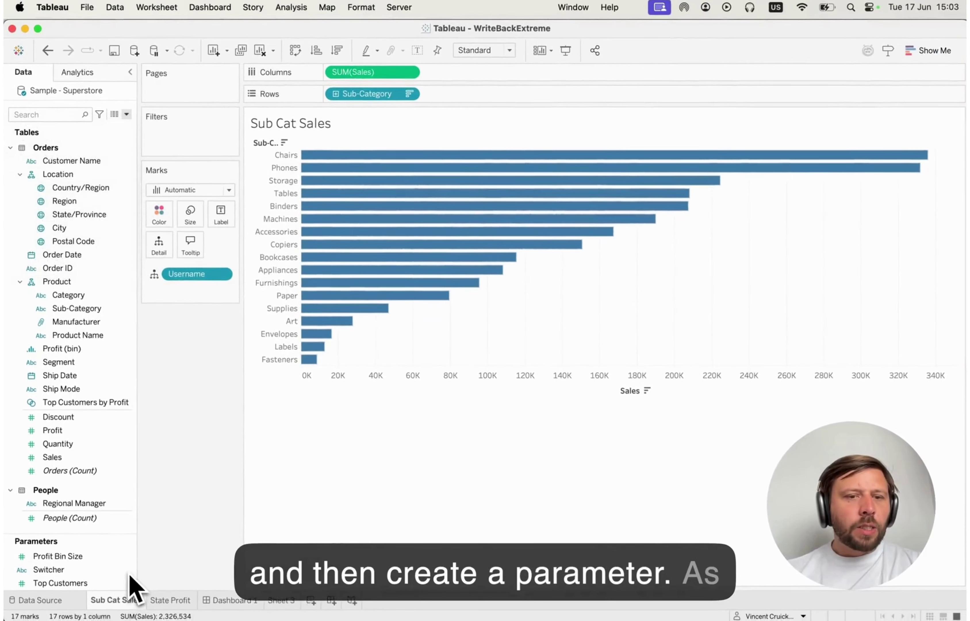
click(130, 568)
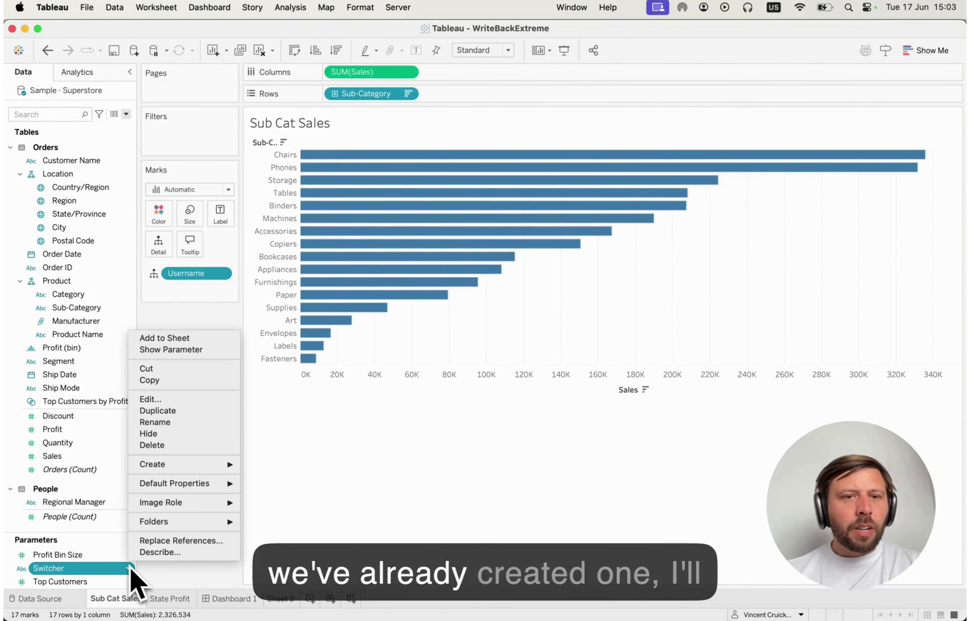
click(152, 400)
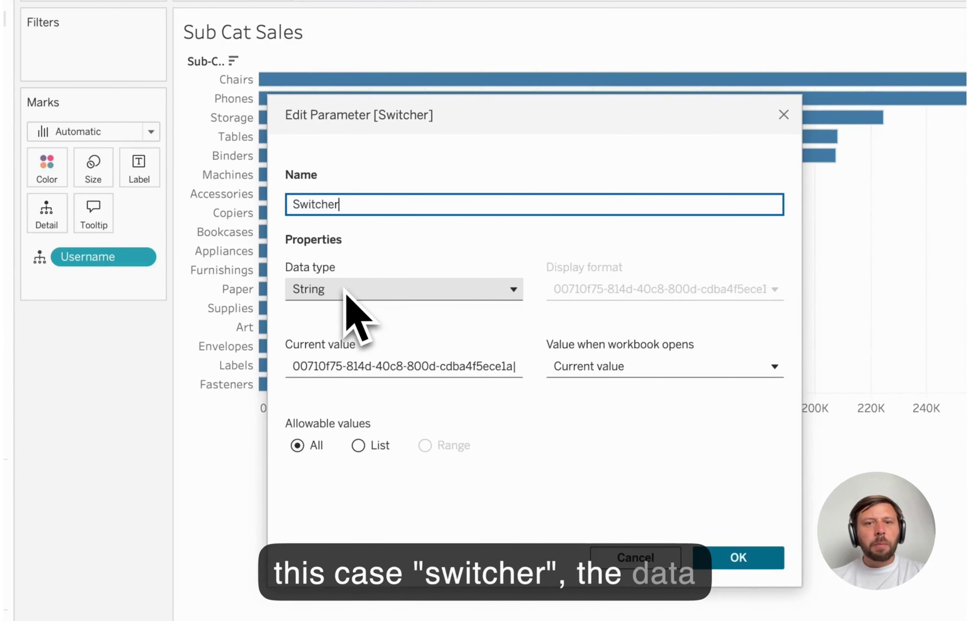
click(345, 367)
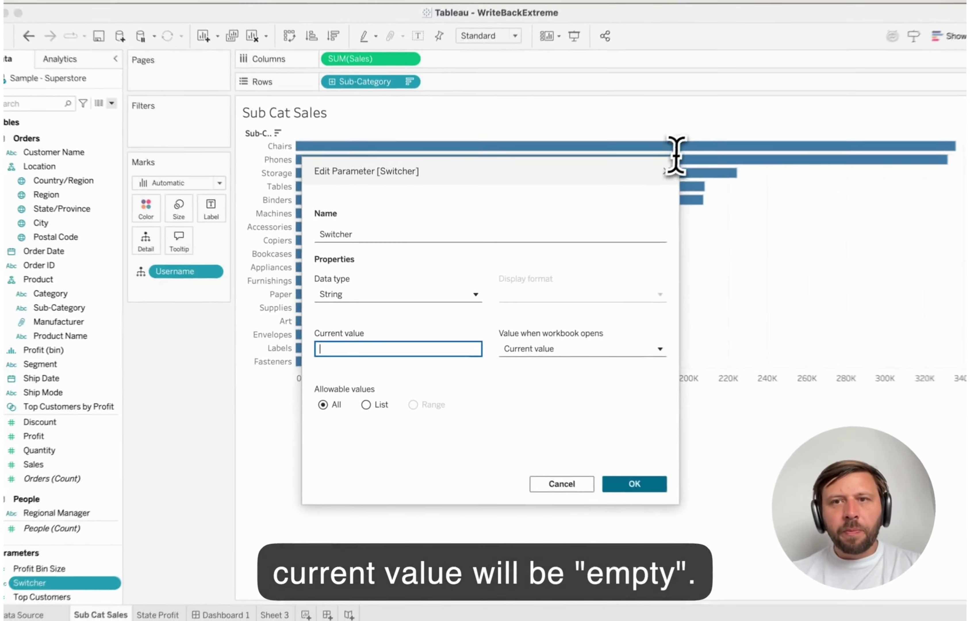
click(784, 114)
Step: Return to Dashboard 1 and remove the existing Profit write-back extension object from it
click(240, 598)
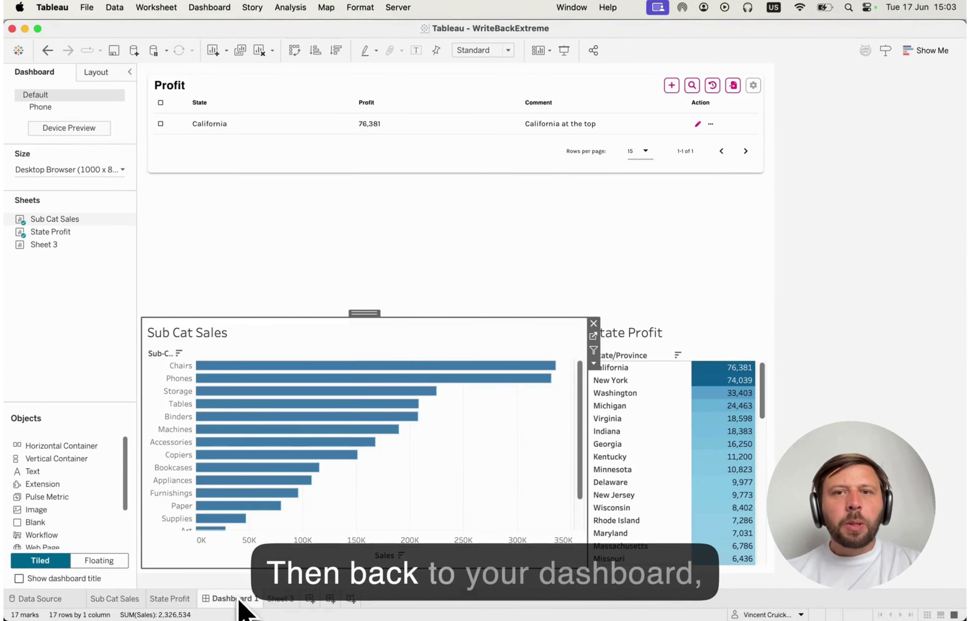
click(335, 266)
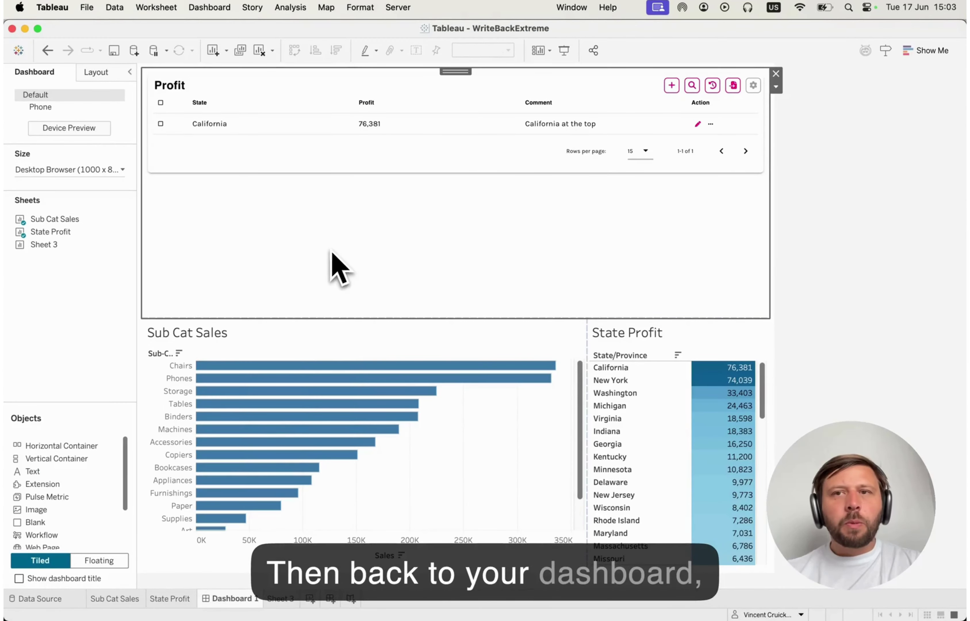
click(775, 75)
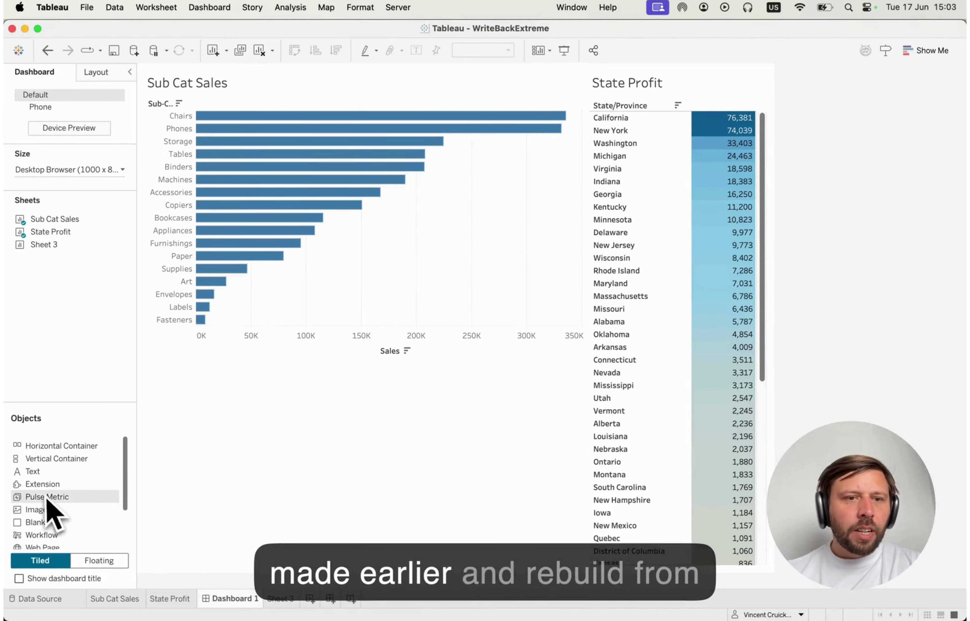
Step: Add an extension object above the charts on the dashboard, loaded from the local file writeback-extreme.trex
drag(47, 492, 572, 72)
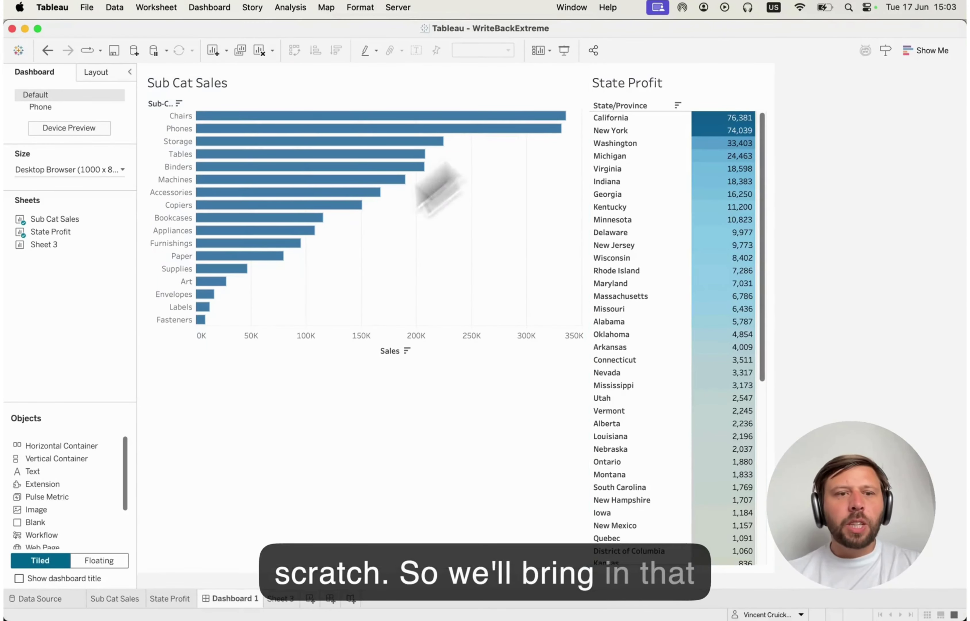
drag(53, 501, 581, 87)
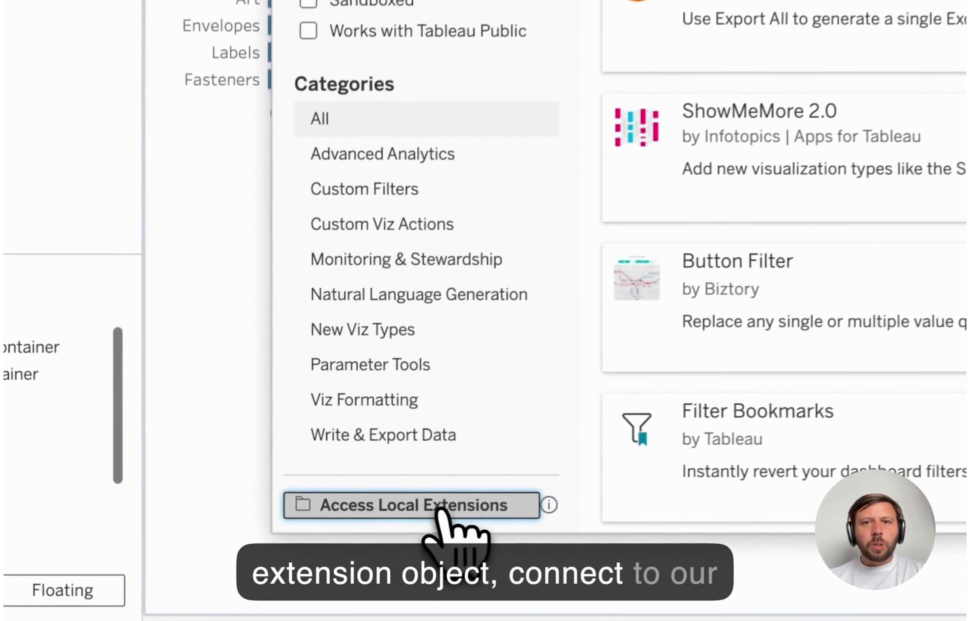
click(441, 510)
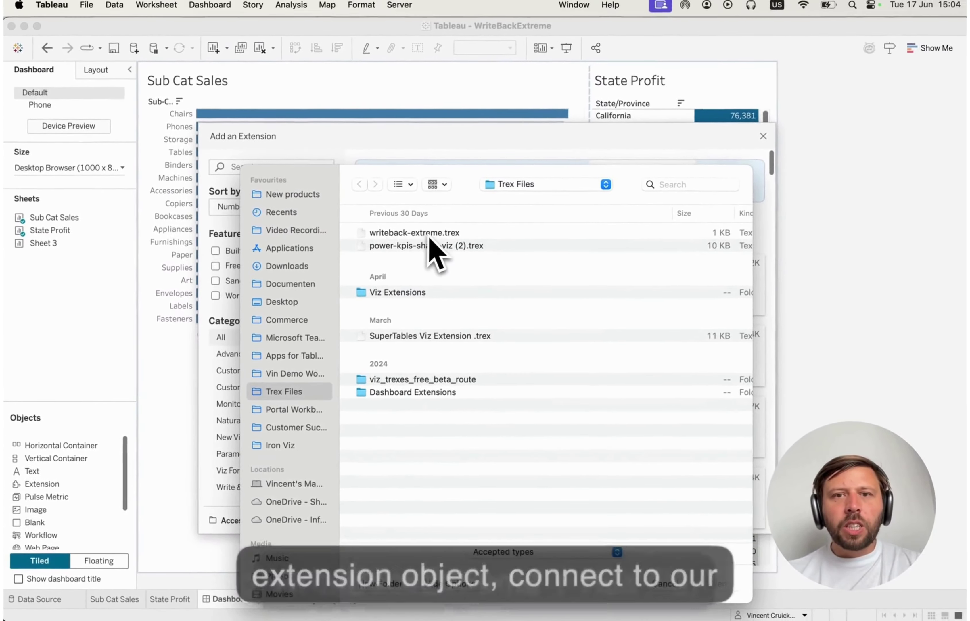
click(428, 236)
double_click(429, 235)
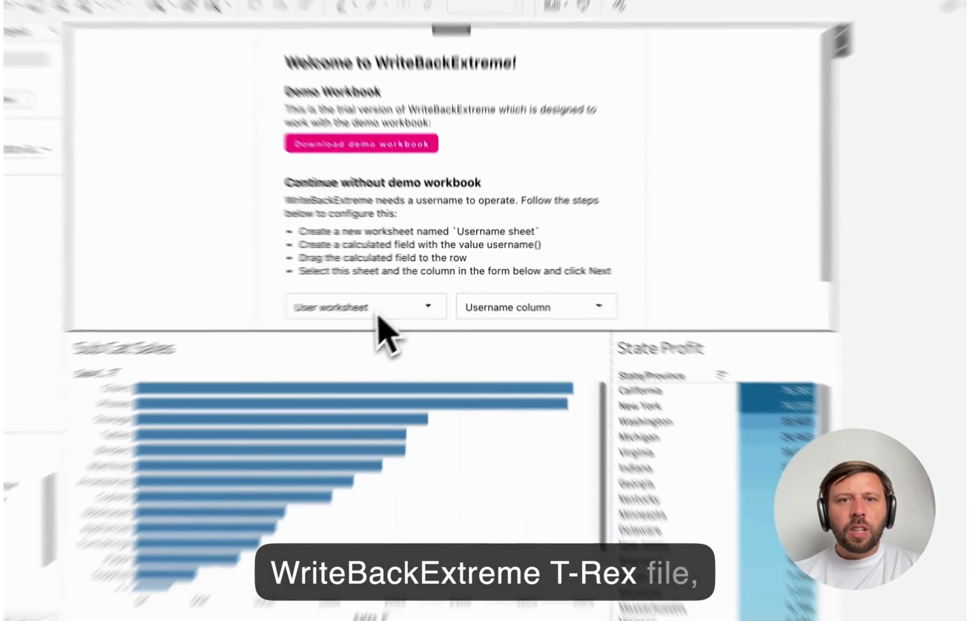
Step: Set Sub Cat Sales as the user worksheet and Username as the username column, and continue the extension setup
click(389, 301)
click(373, 284)
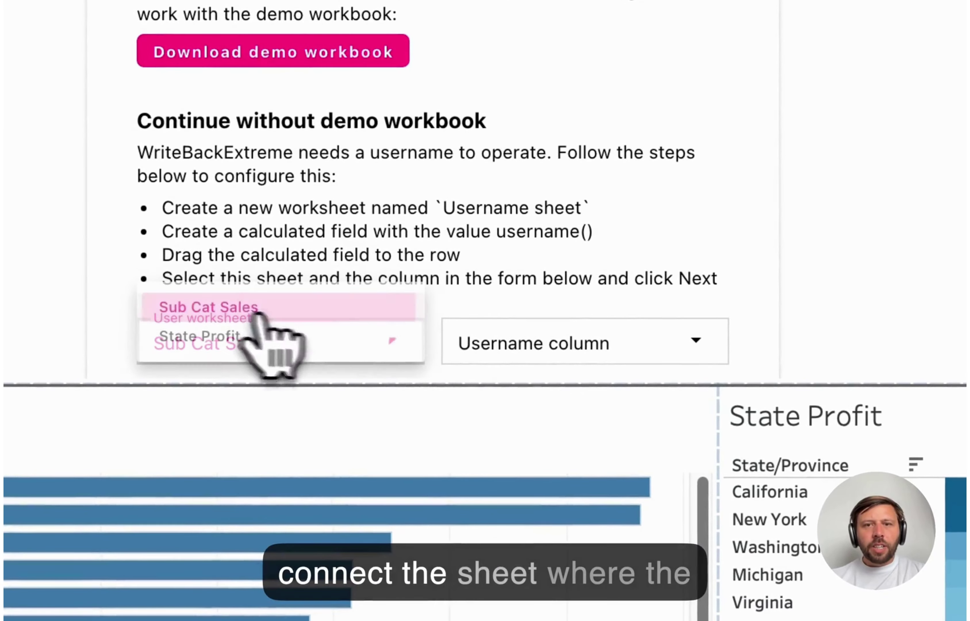
click(593, 348)
click(526, 308)
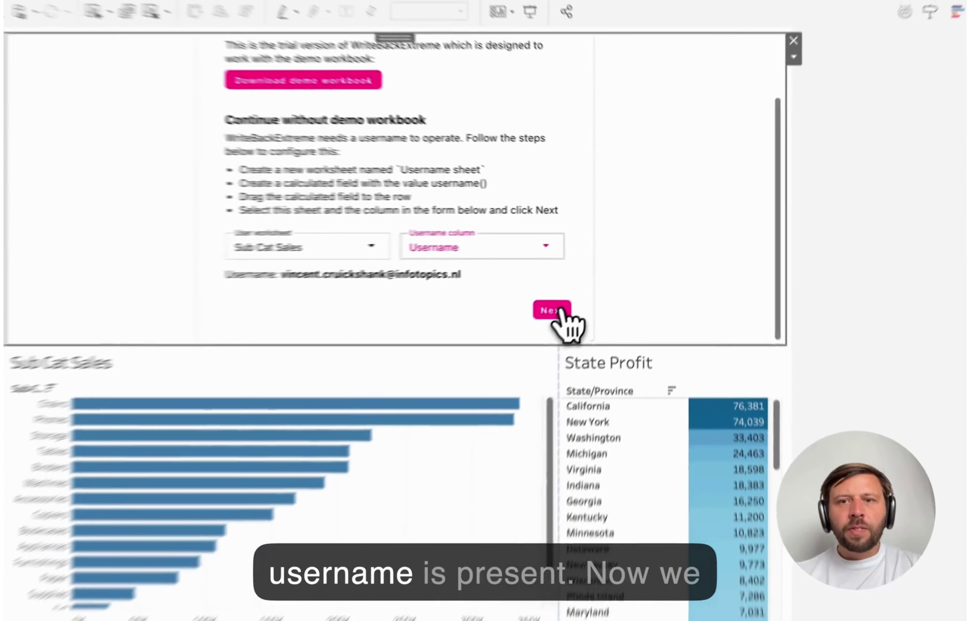
click(709, 451)
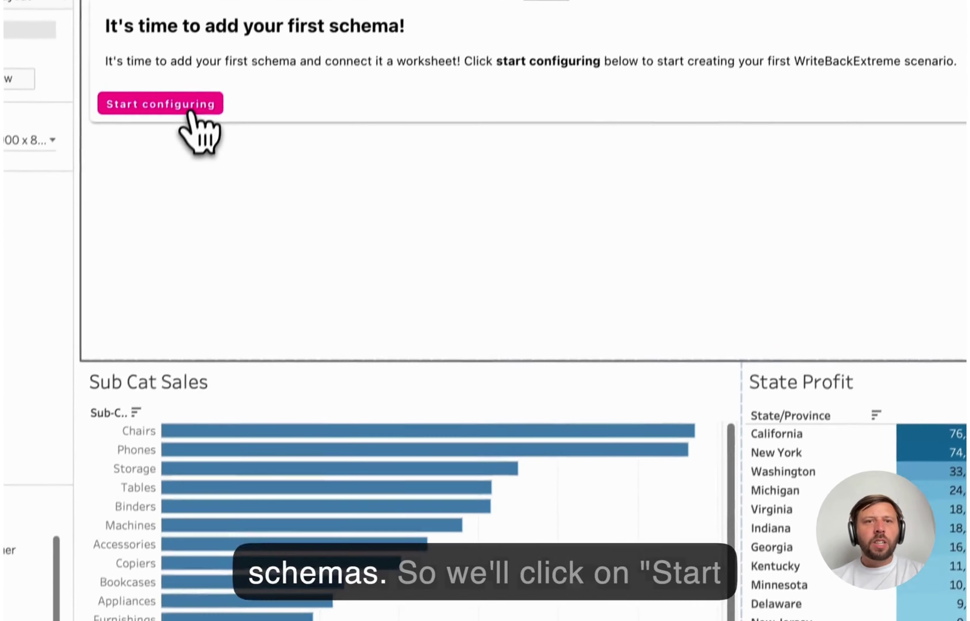
Step: Start configuring the extension and add a schema titled Sub Cat based on the predefined Sub Cat Sales schema
click(190, 112)
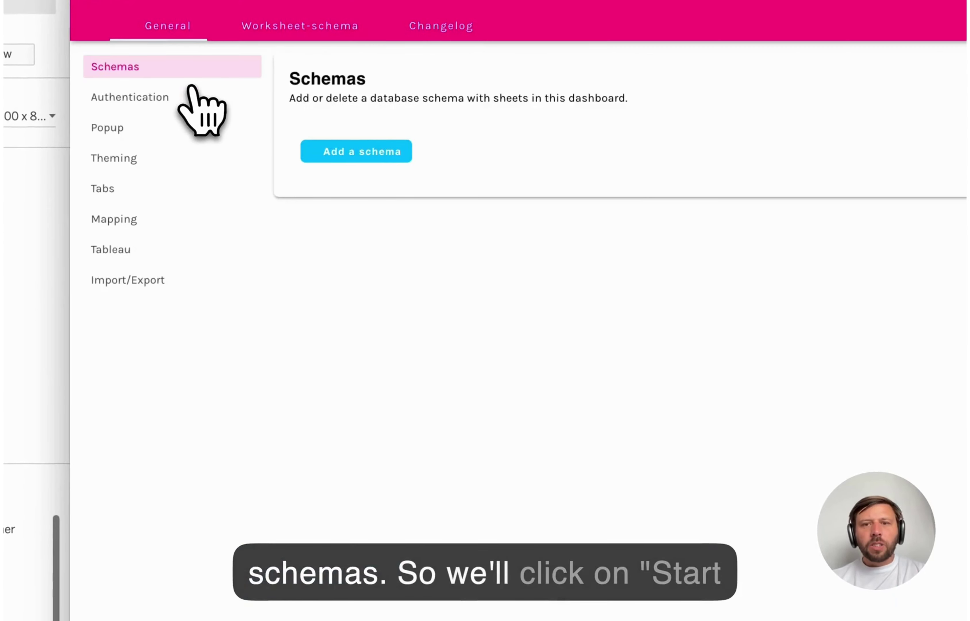
click(328, 151)
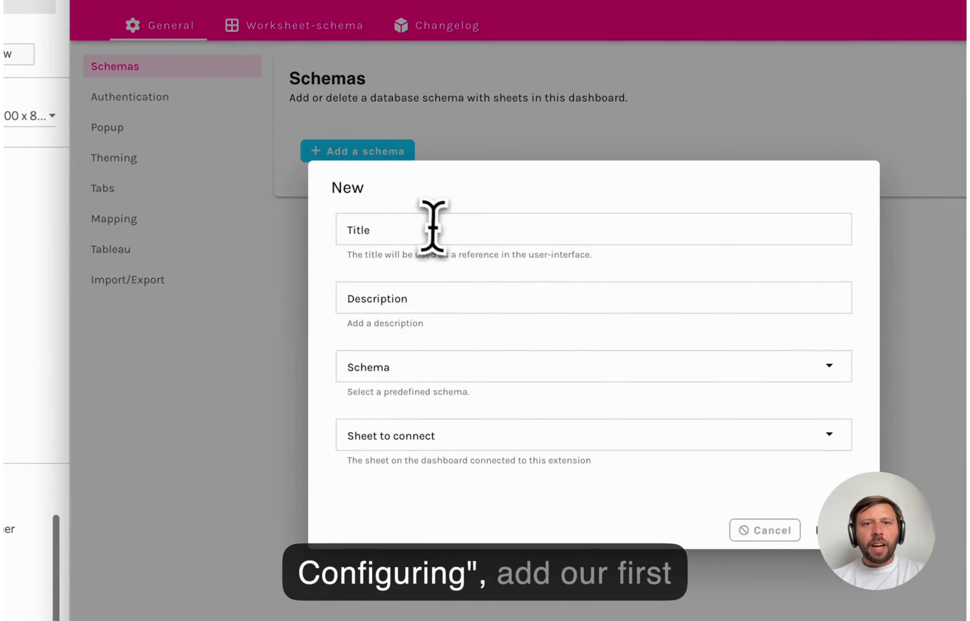
text(Su)
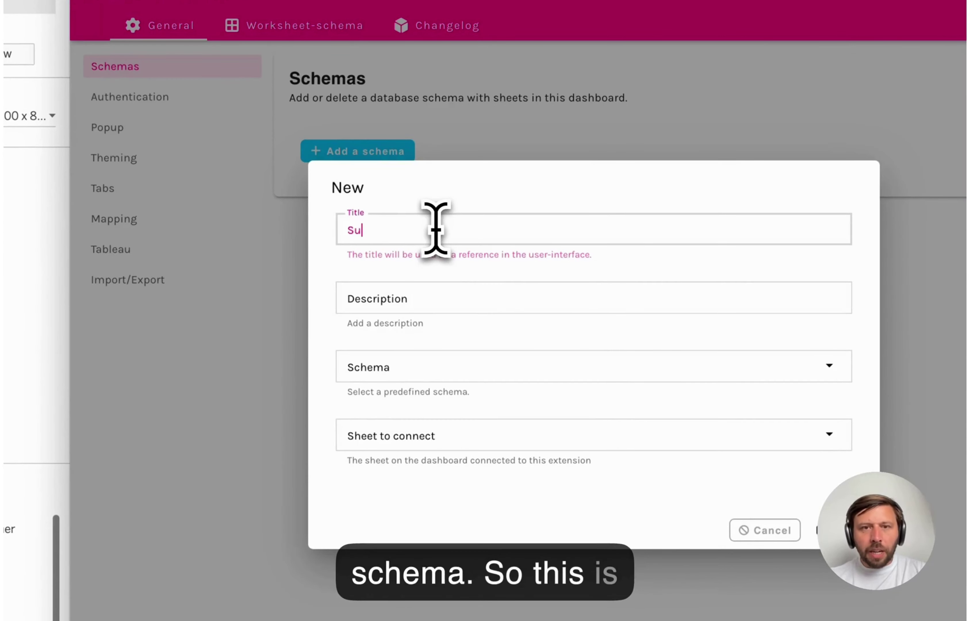
text(b Cat)
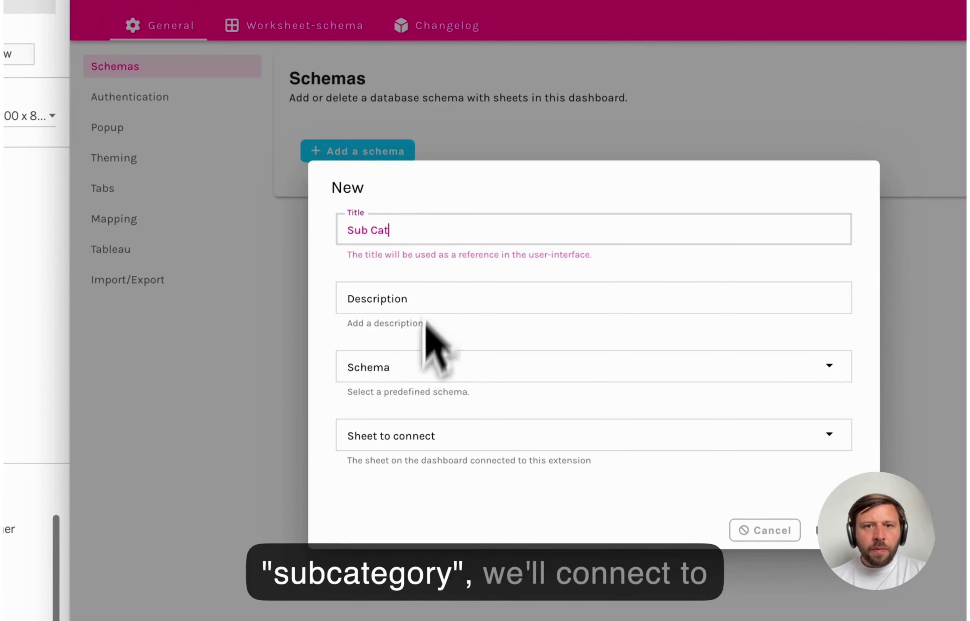
click(411, 371)
text(sub)
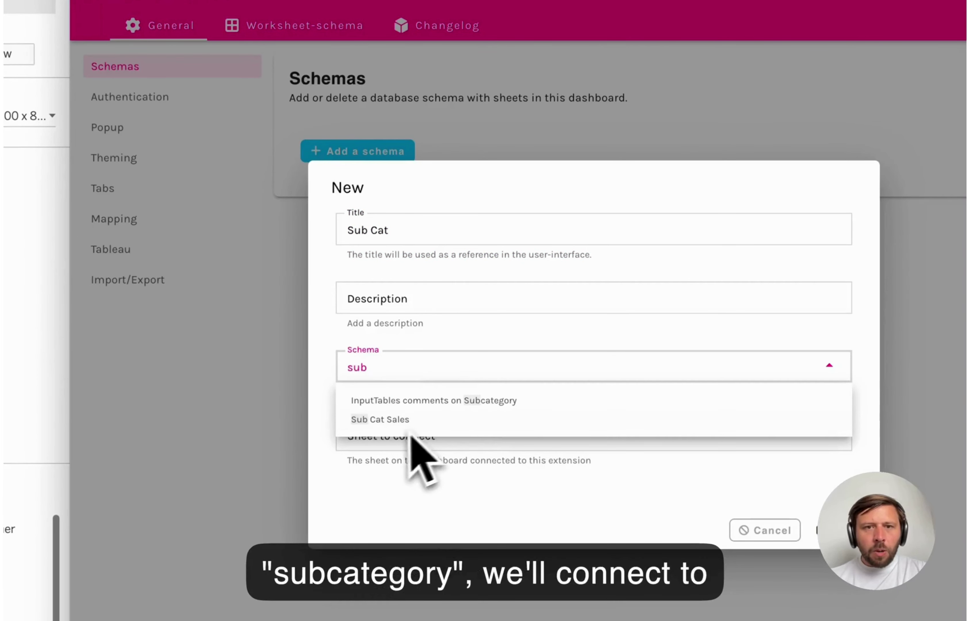
click(403, 422)
Step: Connect the Sub Cat schema to the Sub Cat Sales sheet with Sub-Category as unique identifier, and save it
click(445, 407)
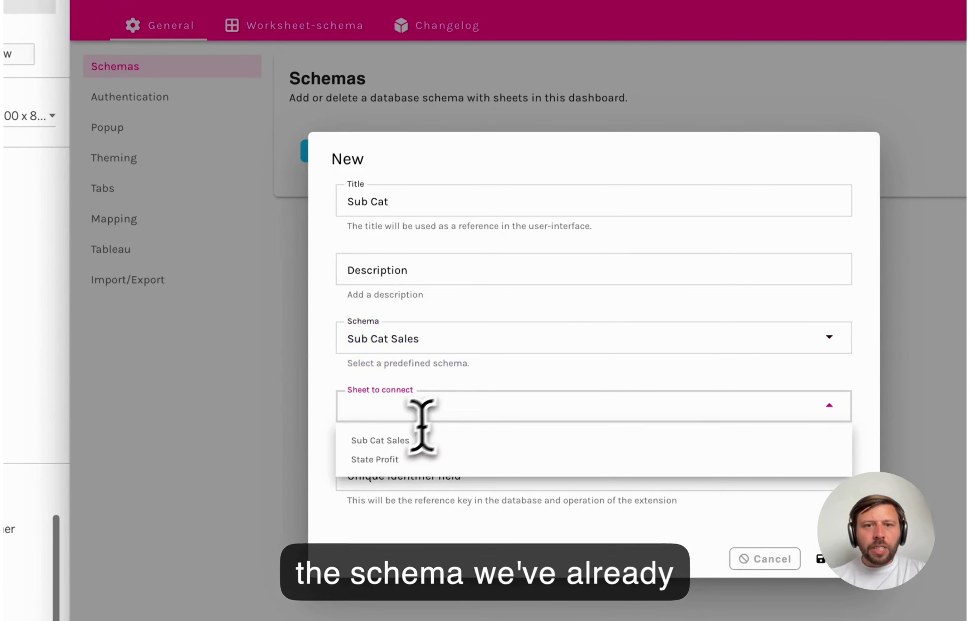
click(411, 455)
click(418, 474)
click(420, 522)
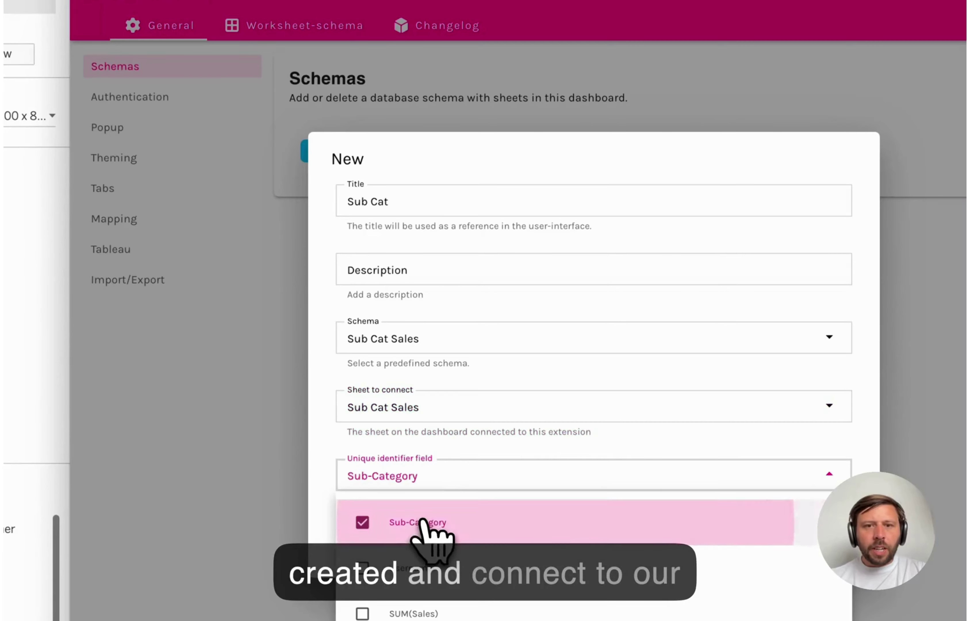
click(698, 473)
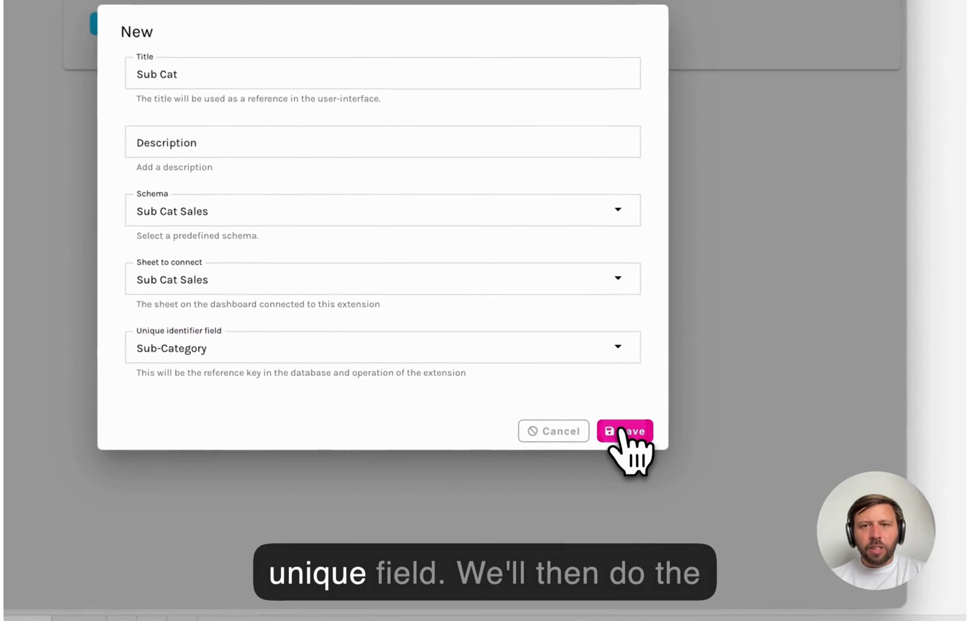
click(623, 431)
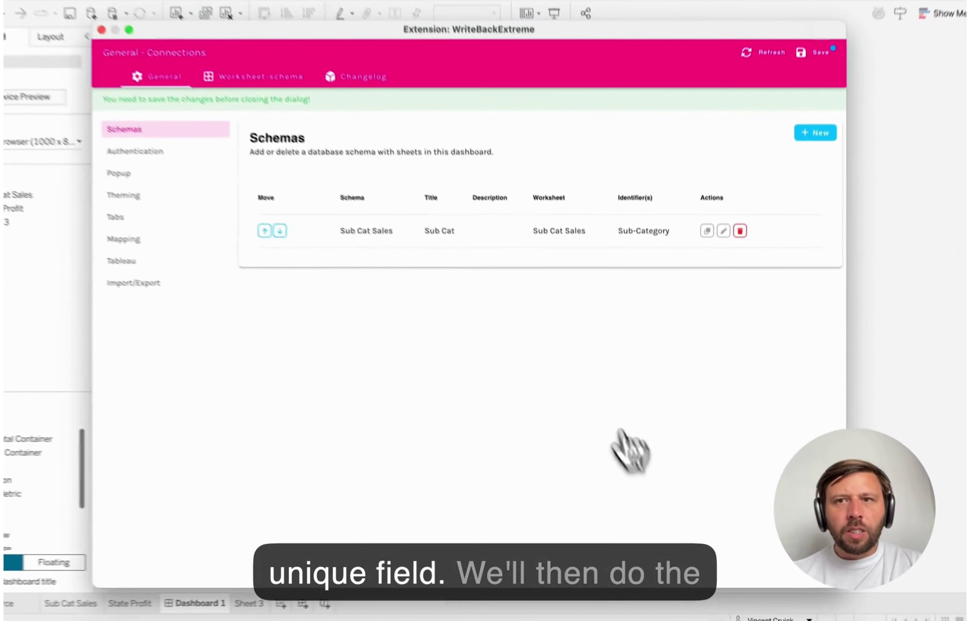
Step: Add a second schema titled State sales based on the predefined State Profit schema
click(808, 160)
click(275, 230)
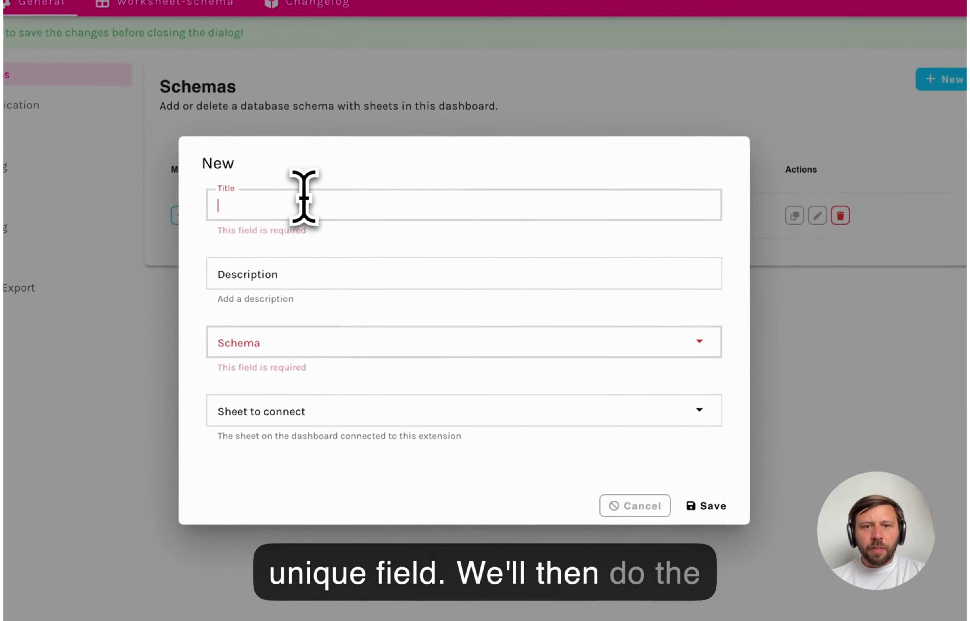
text(State sales)
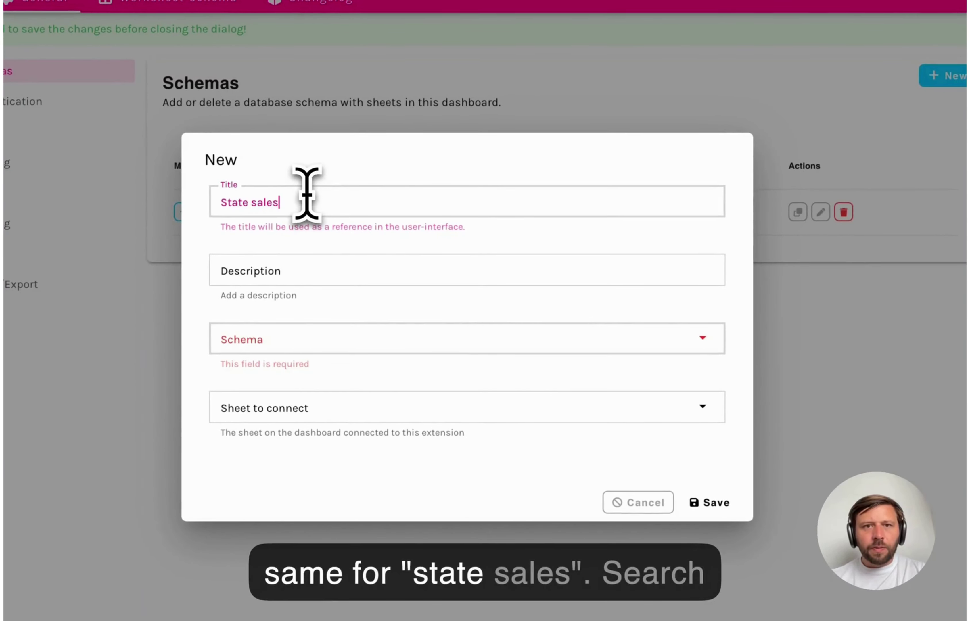
click(293, 338)
text(sta)
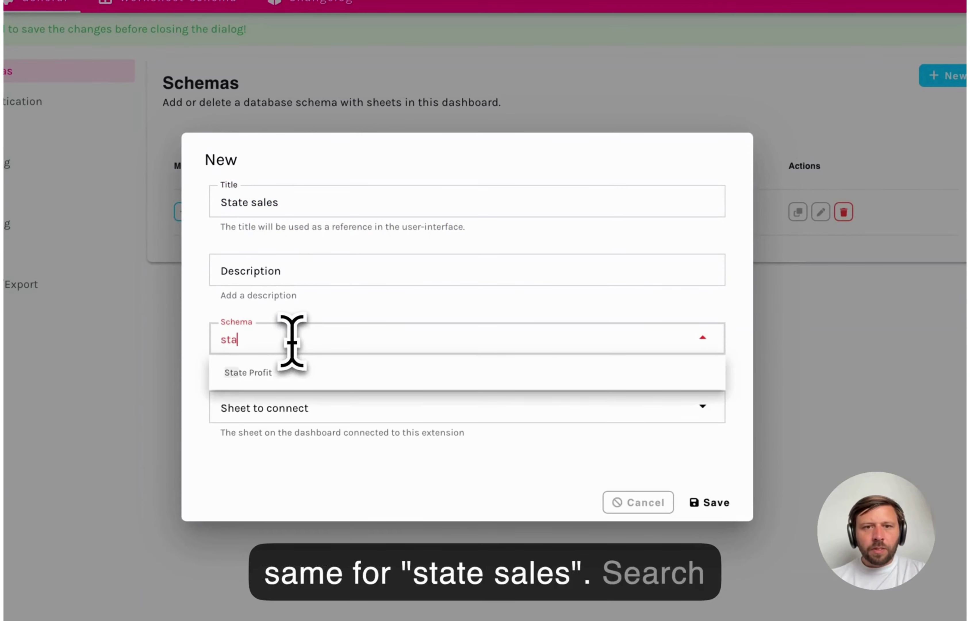
click(264, 374)
Step: Connect the State sales schema to the State Profit sheet with State/Province as unique identifier, and save it
click(311, 383)
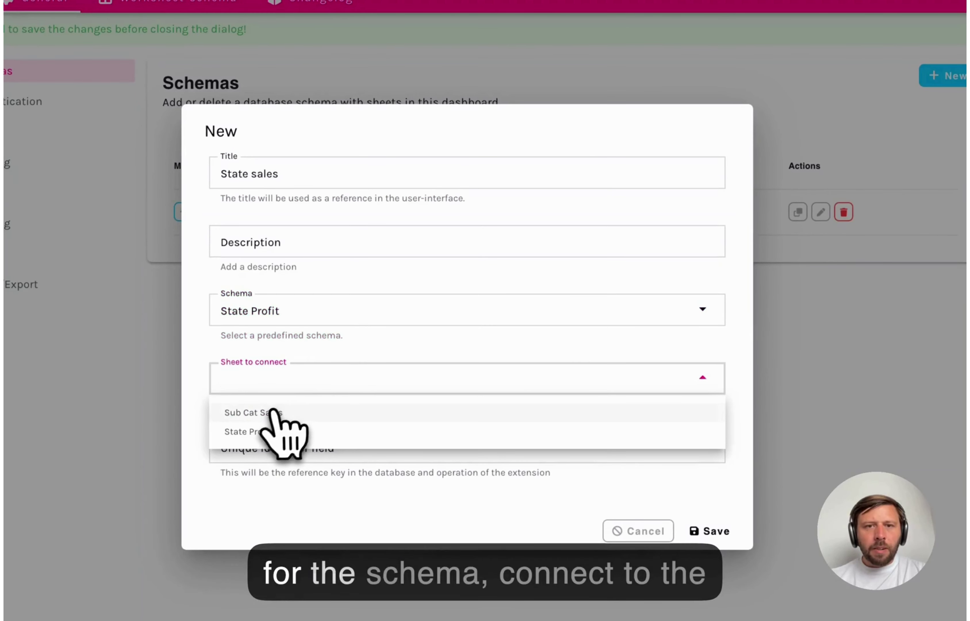
click(264, 432)
click(320, 448)
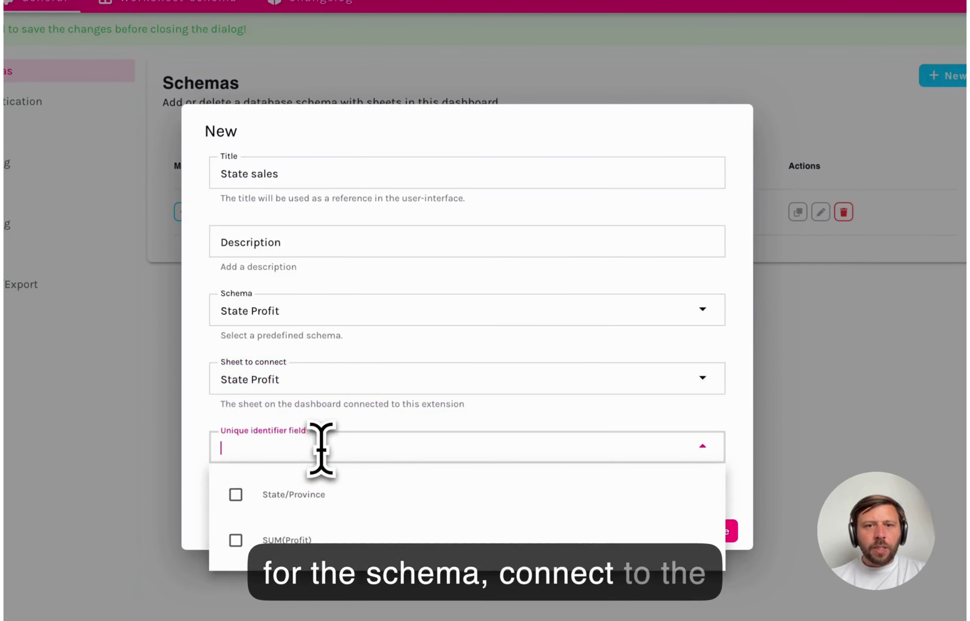
click(294, 495)
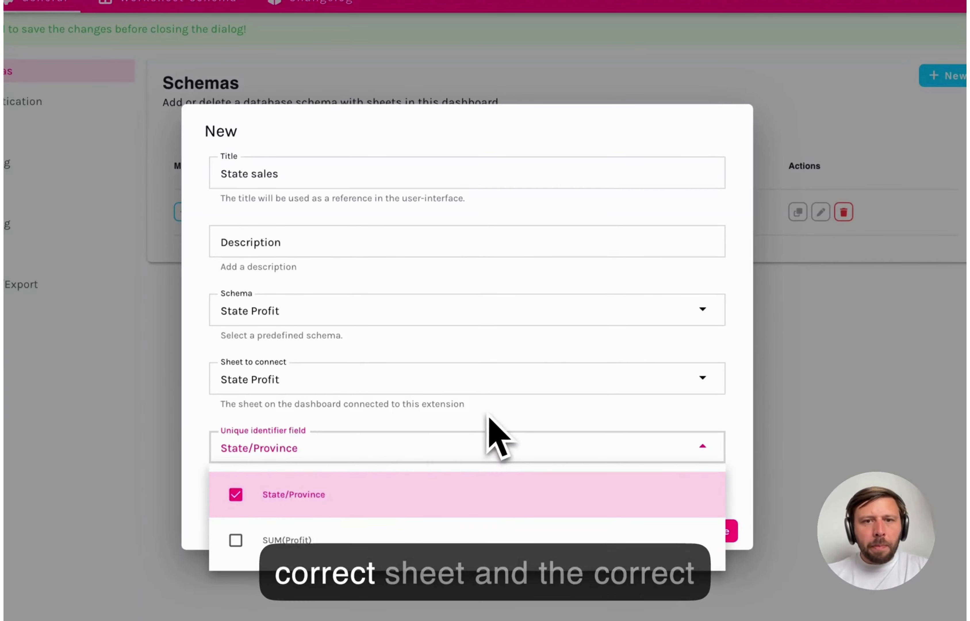
click(513, 434)
click(713, 530)
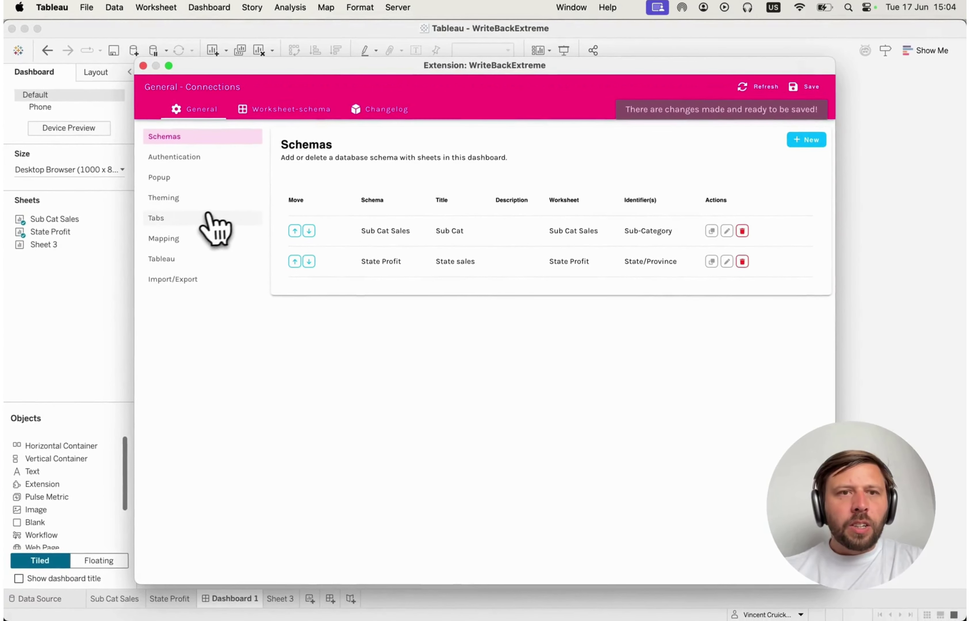
Step: Turn off showing tabs in the extension and select Switcher as the dashboard parameter for parameter actions
click(163, 217)
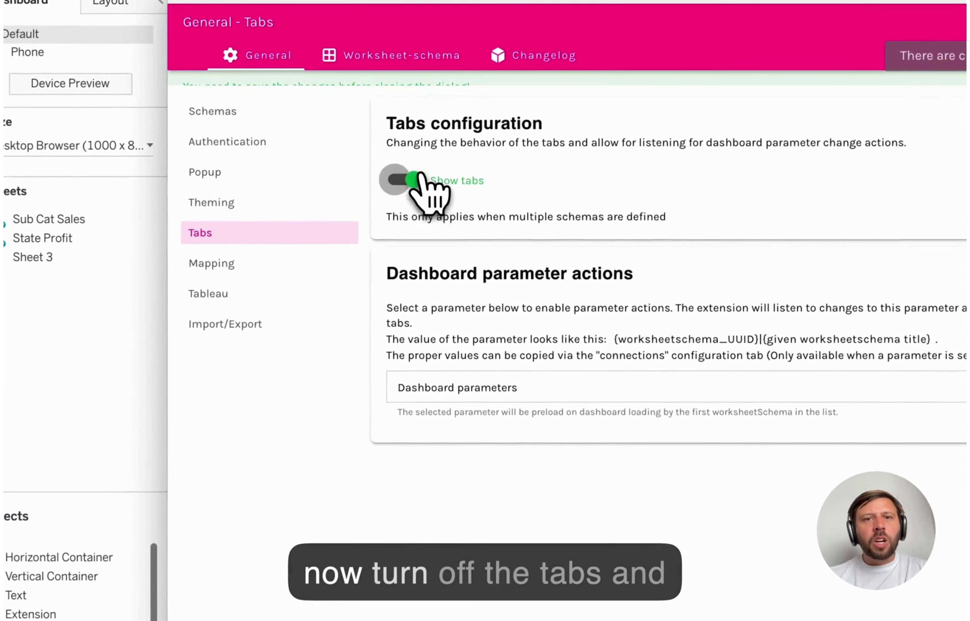
click(421, 179)
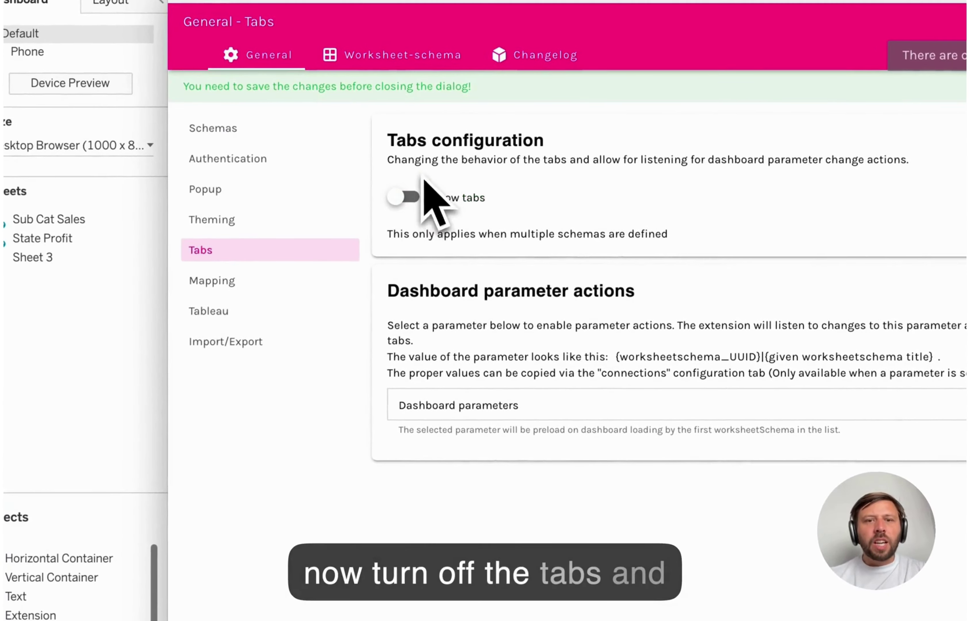
click(520, 396)
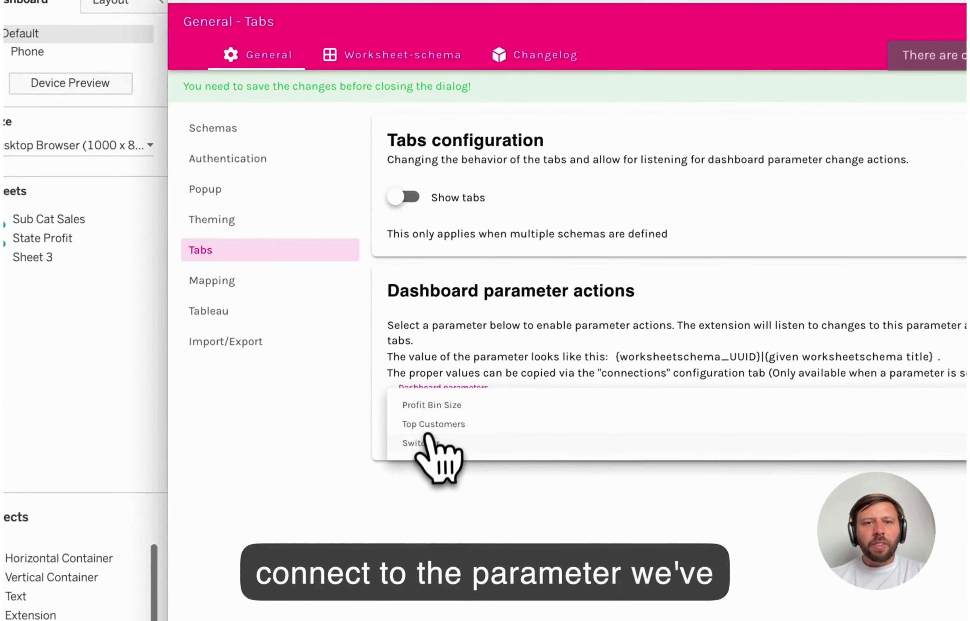
click(427, 442)
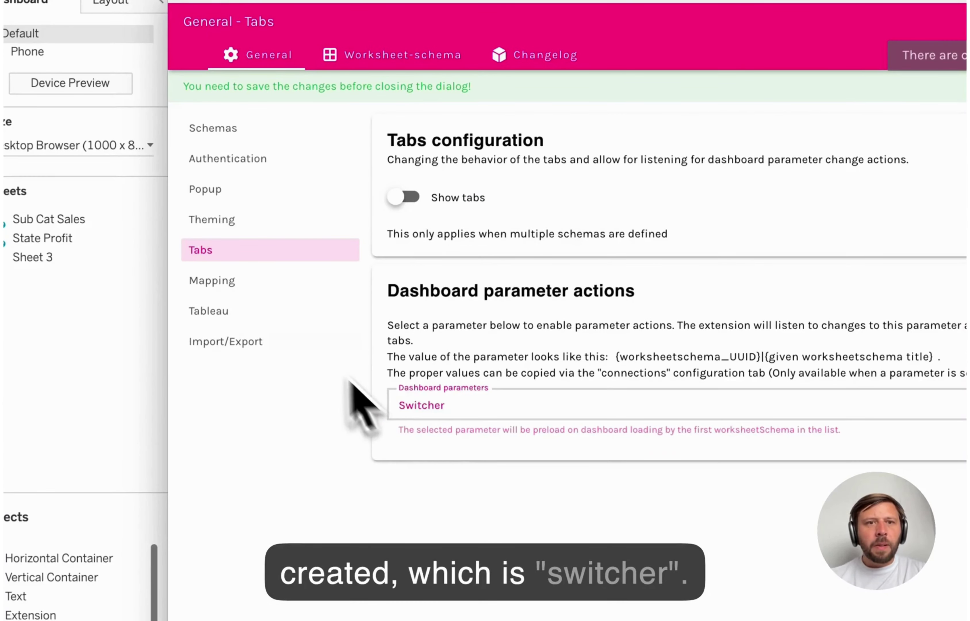
Step: Turn off including the worksheet in the mapping when selecting a datapoint, and return to the schema list
click(244, 285)
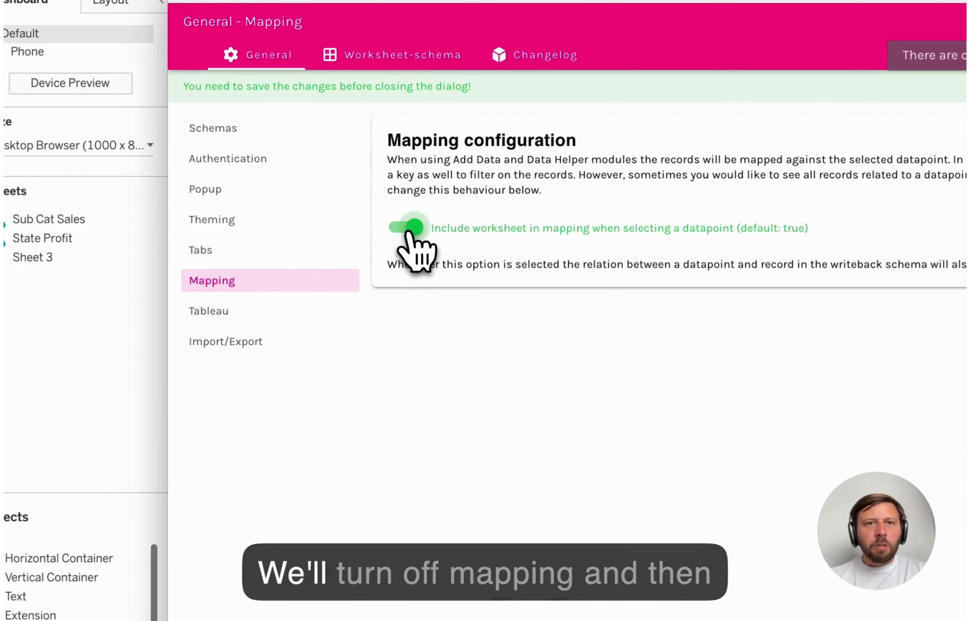
click(236, 132)
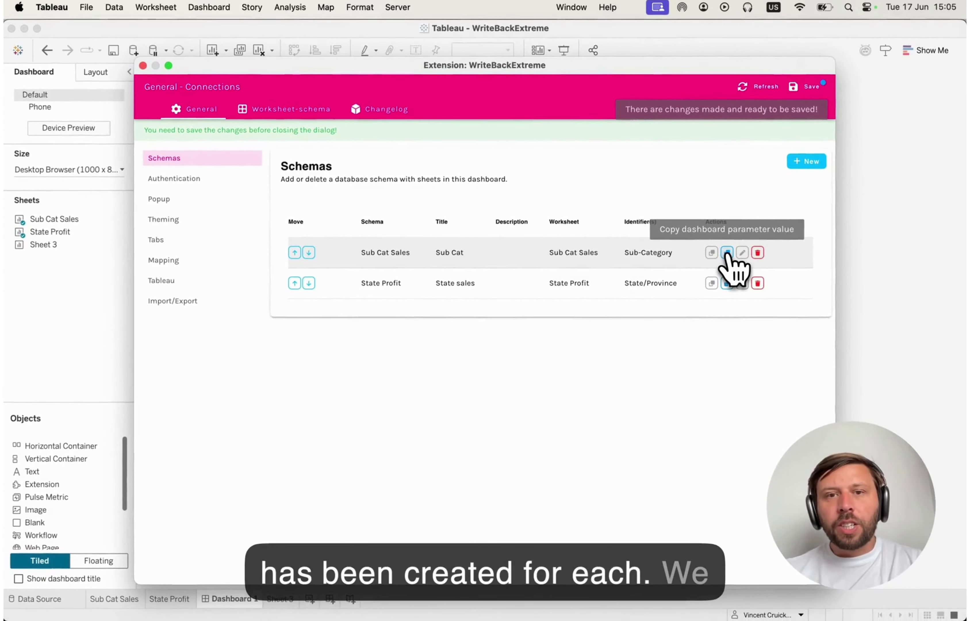
Step: Copy the dashboard parameter value of the Sub Cat schema and paste it into a TextEdit note
click(727, 252)
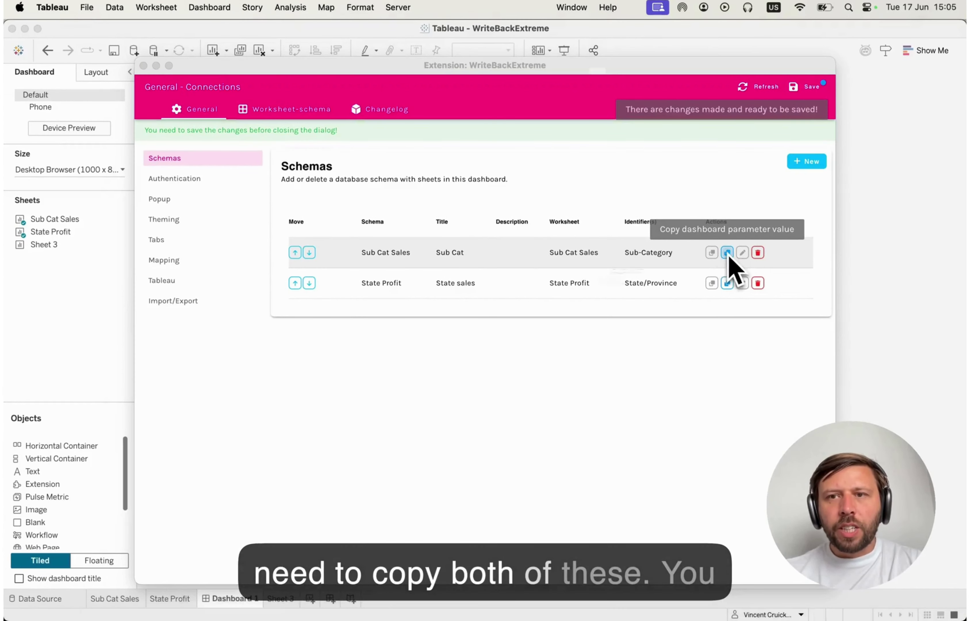
click(757, 315)
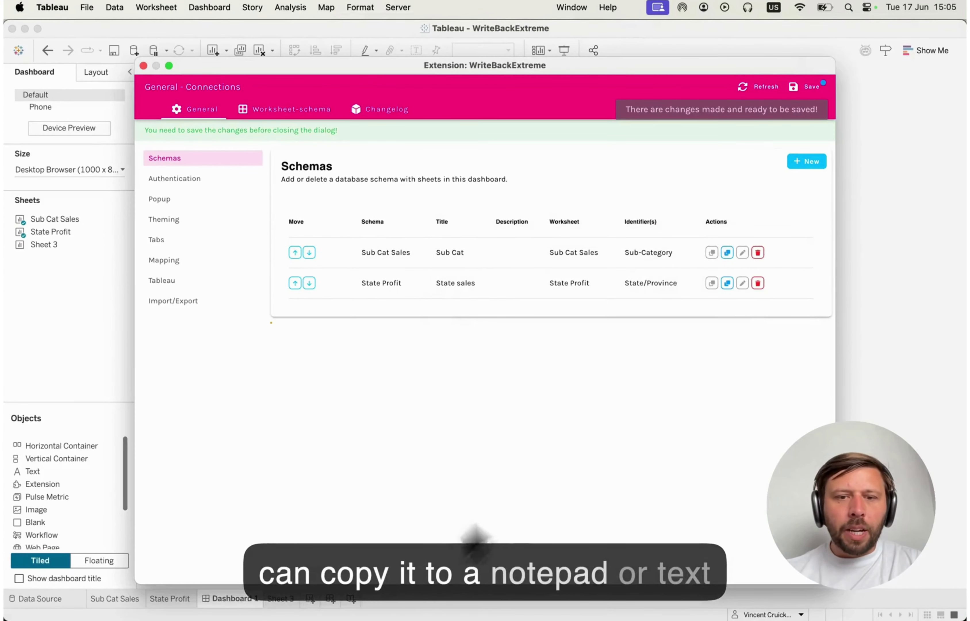
click(417, 607)
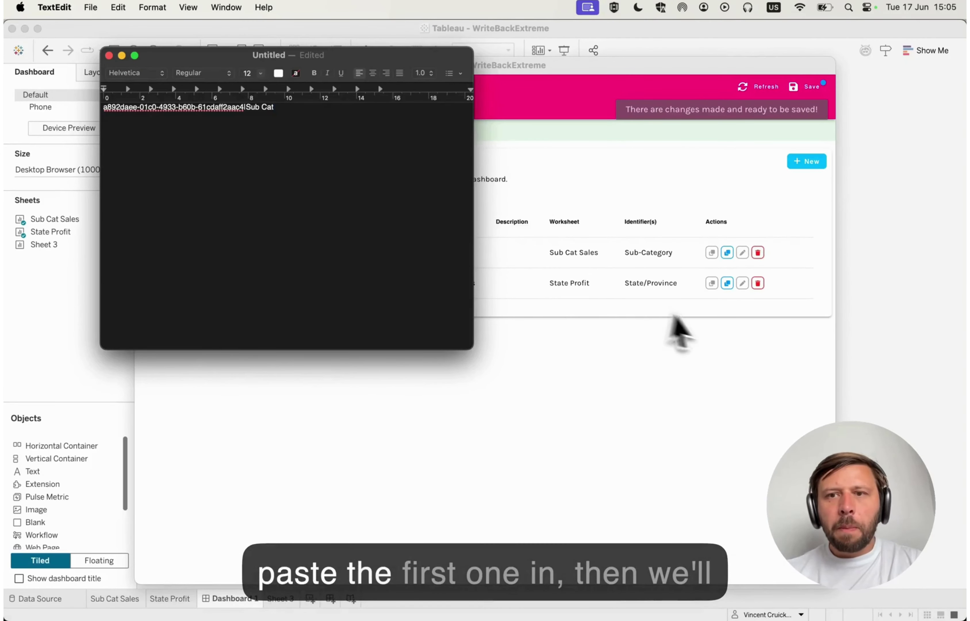
Step: Copy the State sales schema's dashboard parameter value and paste it below the Sub Cat value in the TextEdit note
click(677, 326)
click(727, 284)
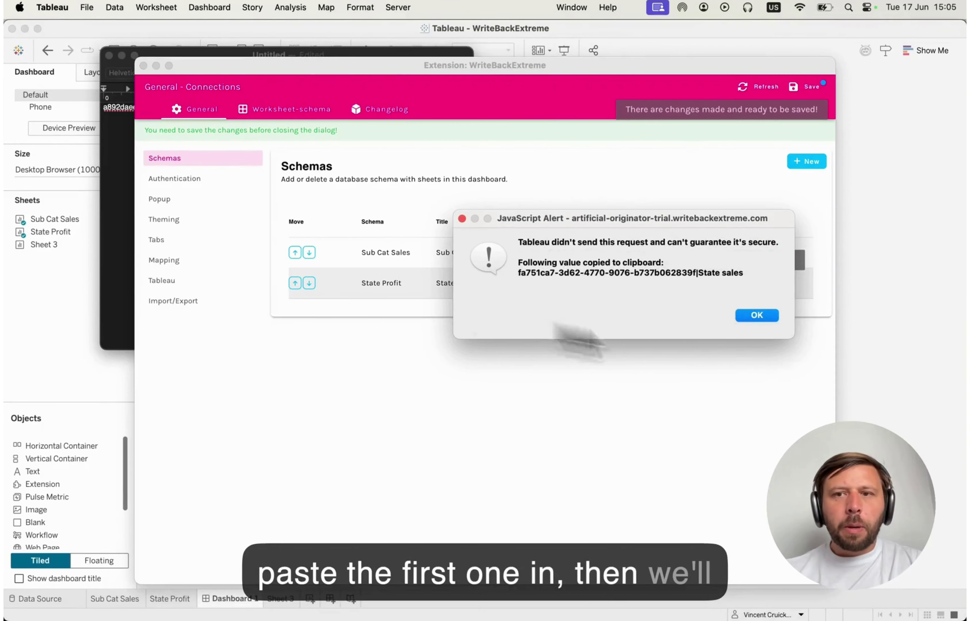
click(765, 319)
click(117, 254)
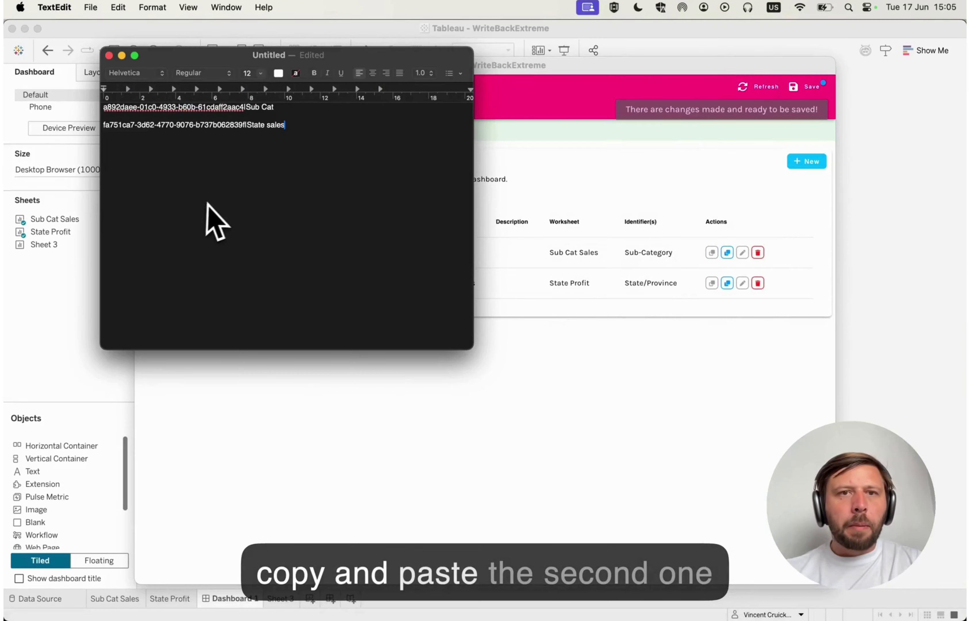
Step: Save the WriteBackExtreme configuration and close it to return to the dashboard
click(528, 358)
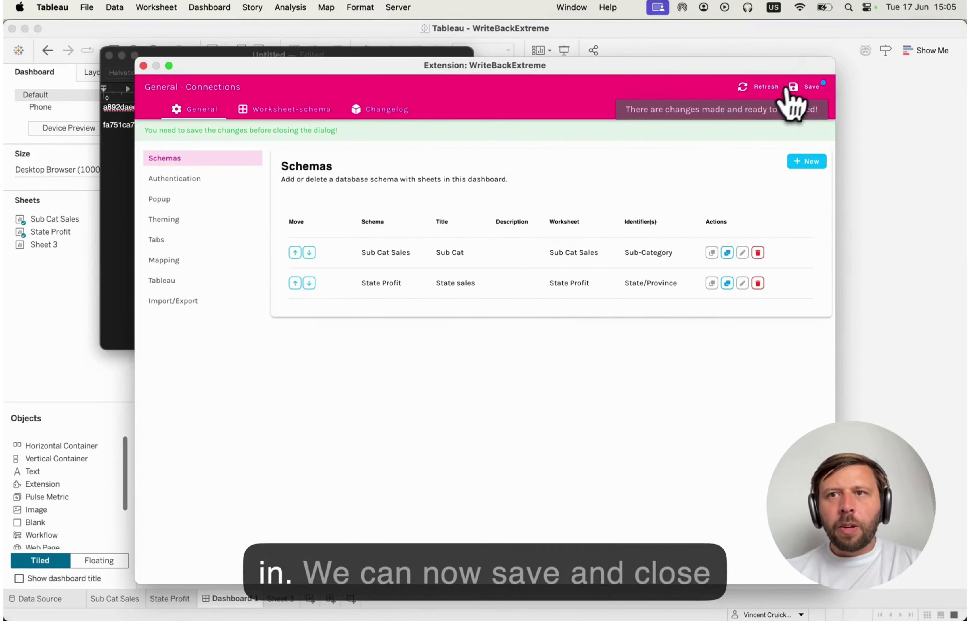
click(794, 86)
click(143, 66)
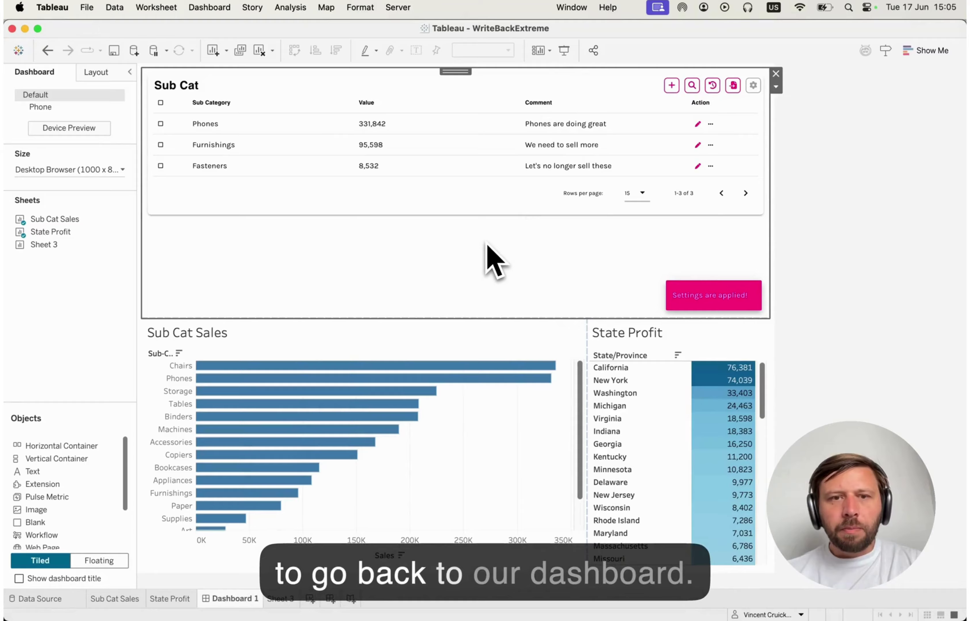
Step: On the Sub Cat Sales sheet, add the Sub Cat parameter value copied from the note to Marks as a quoted text calculation
click(427, 334)
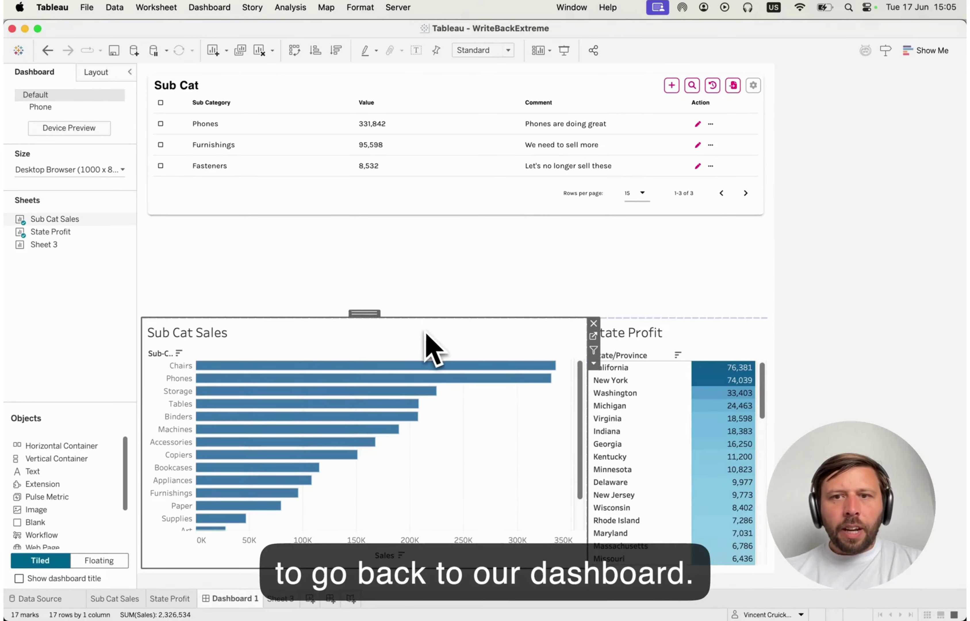
click(595, 344)
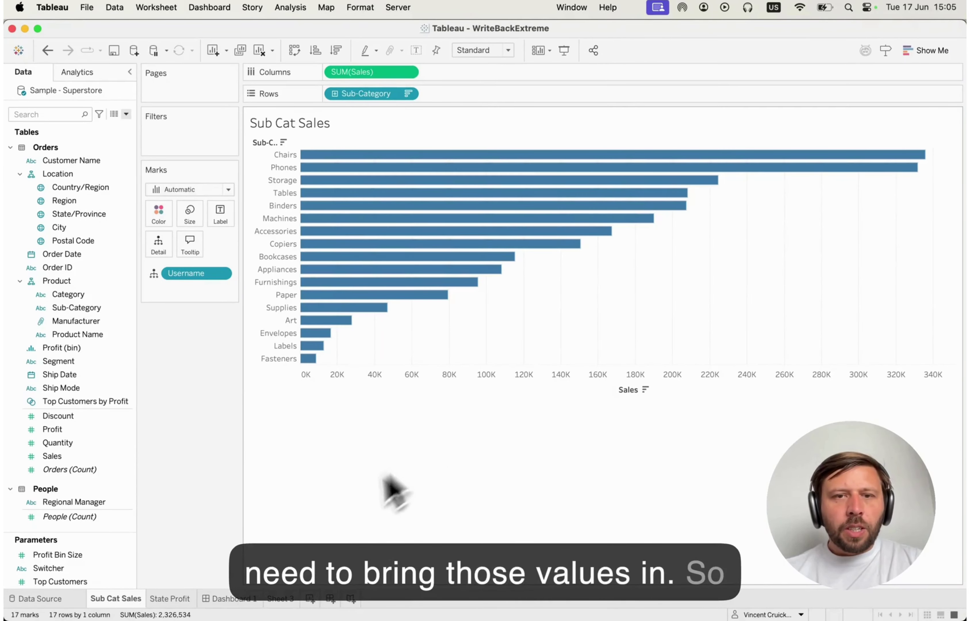
key(super+Tab)
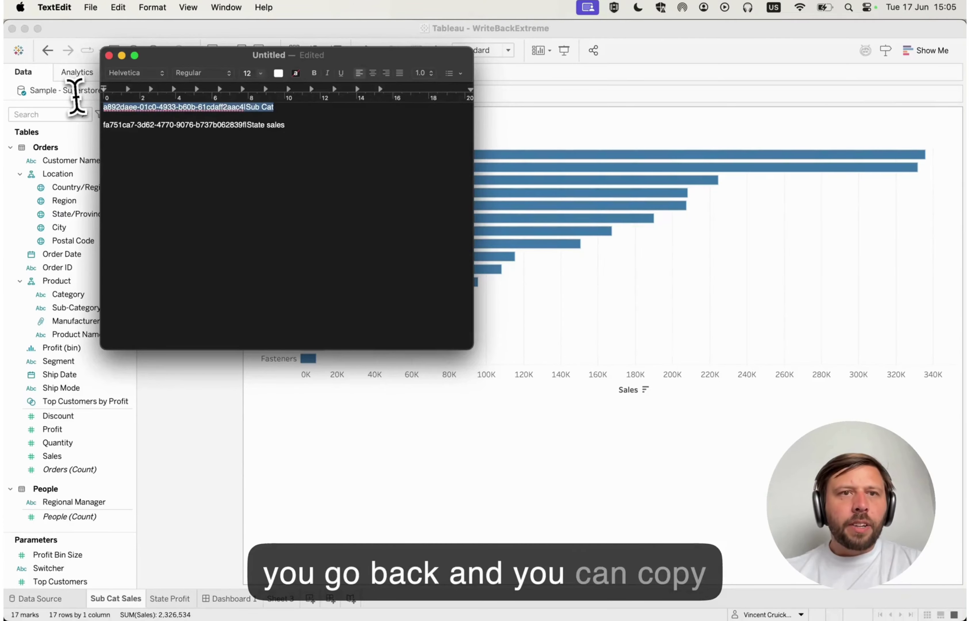
click(192, 420)
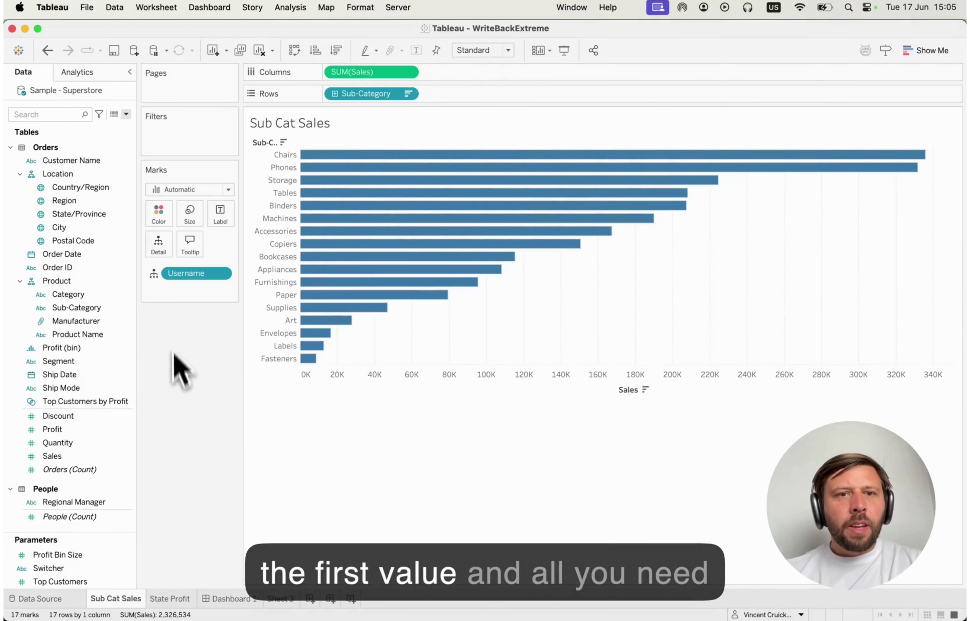
double_click(187, 293)
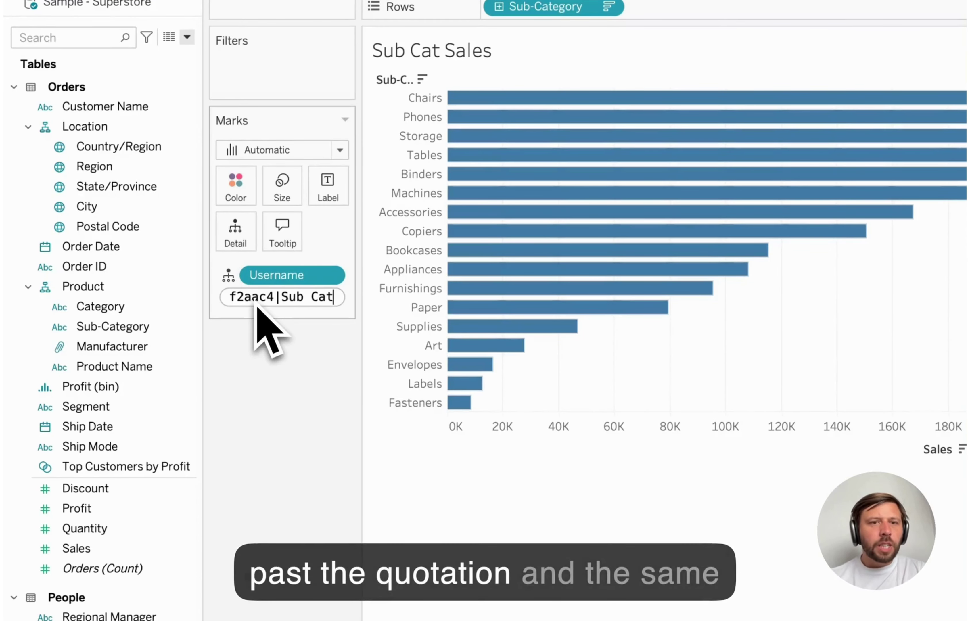
key(space)
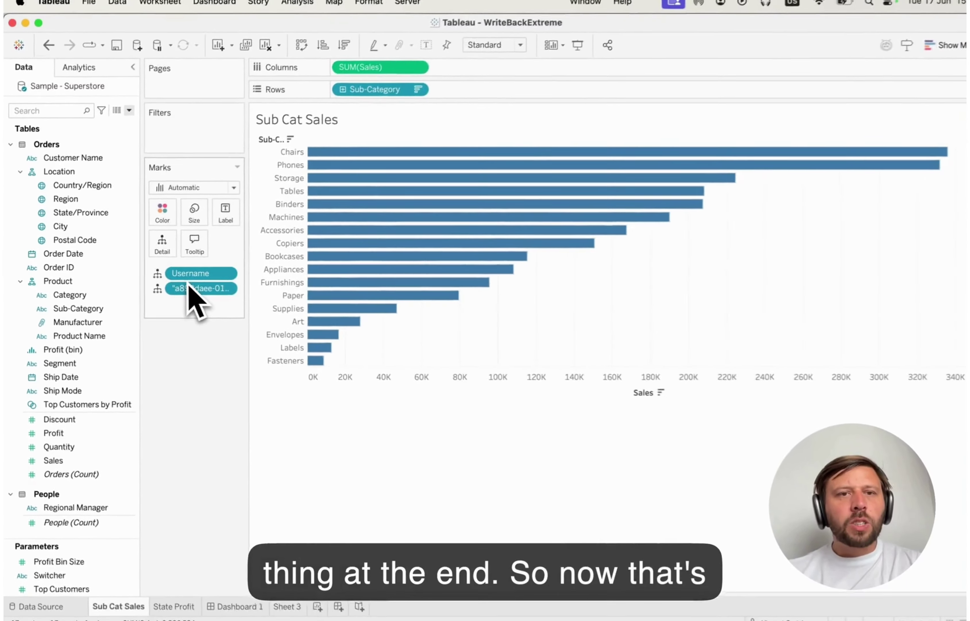
Step: On the State Profit sheet, add the State sales parameter value copied from the note to Marks as a quoted text calculation
click(179, 599)
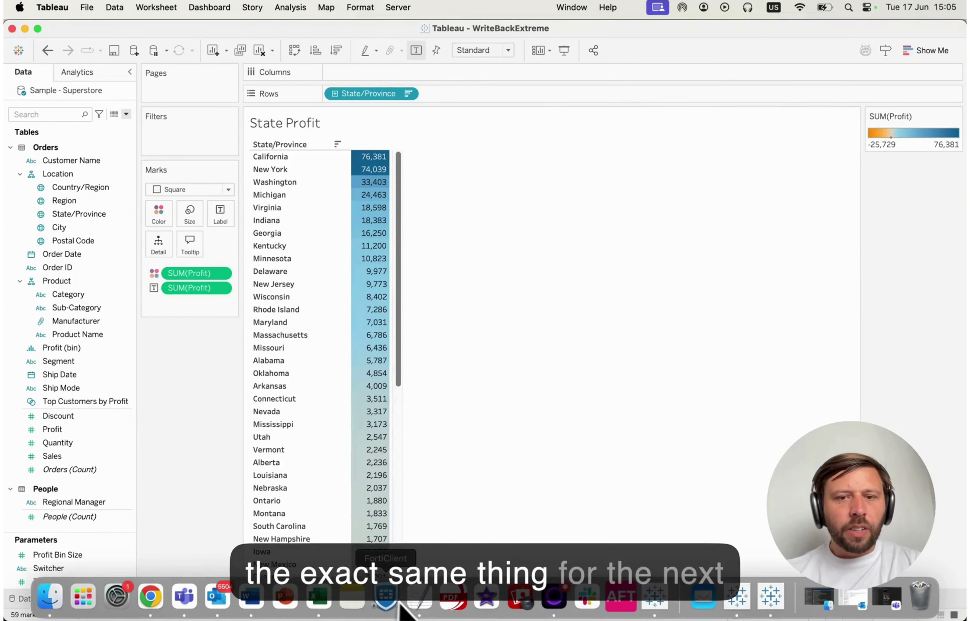
click(414, 607)
drag(320, 173, 155, 125)
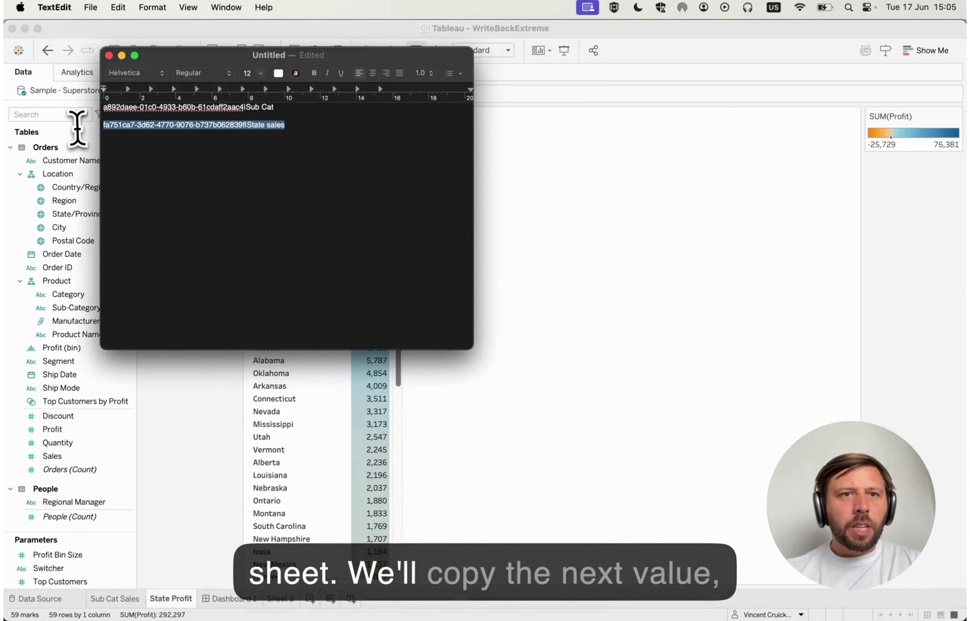
click(171, 387)
double_click(184, 313)
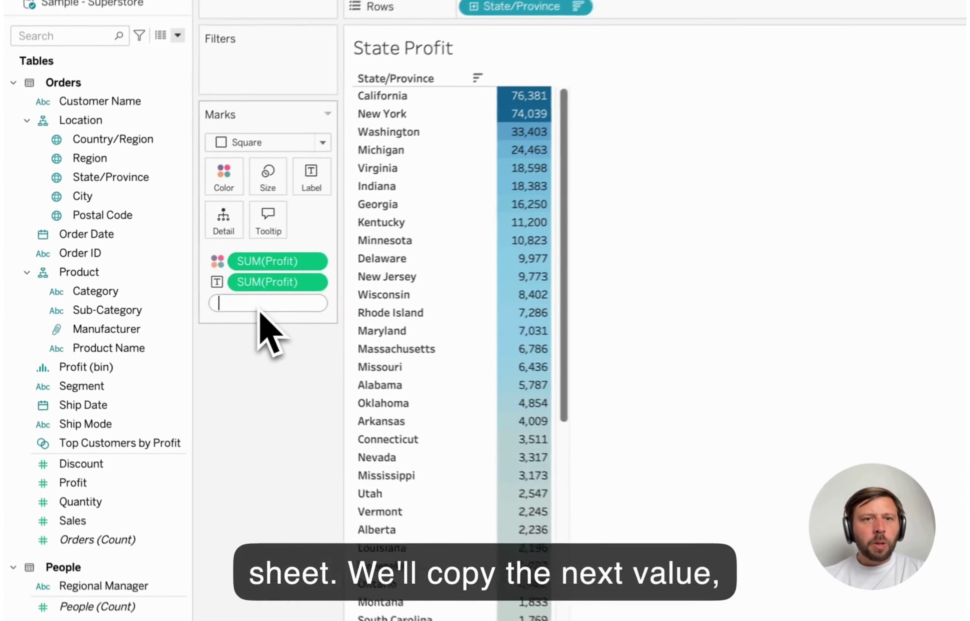
text(")
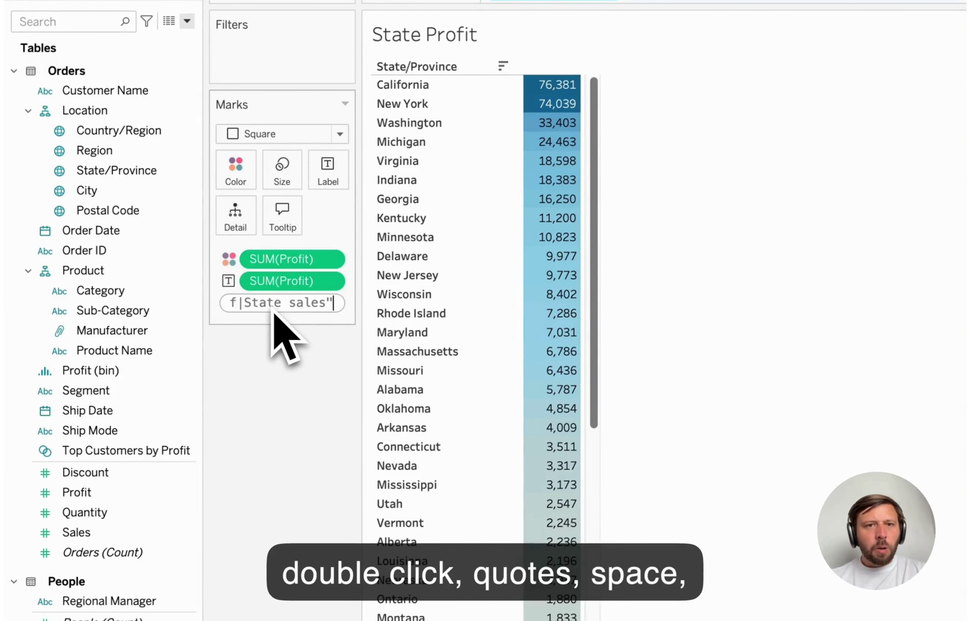
key(Return)
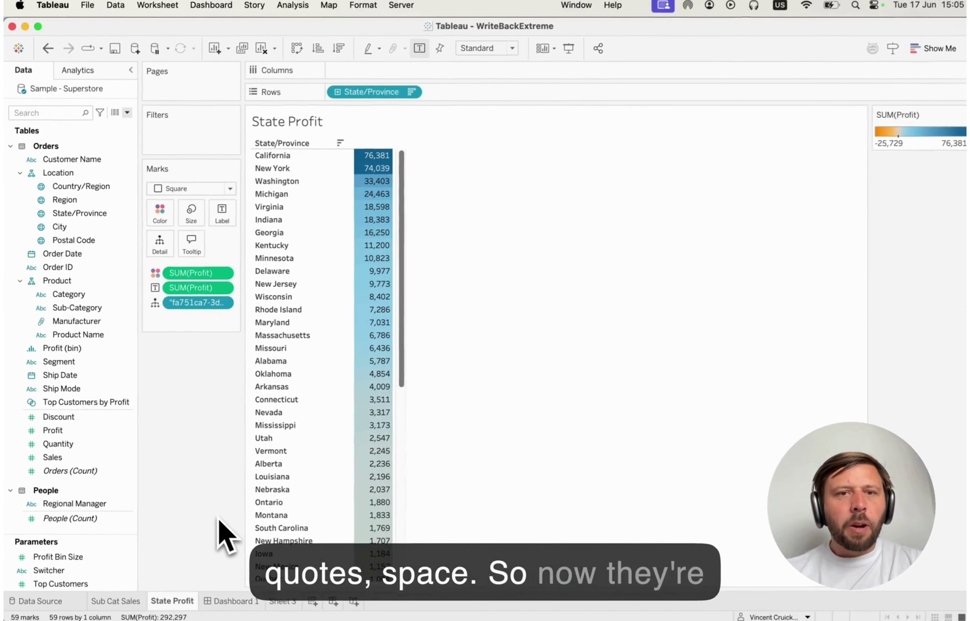
Step: Return to Dashboard 1 and add a change-parameter action named Parameter 1
click(229, 601)
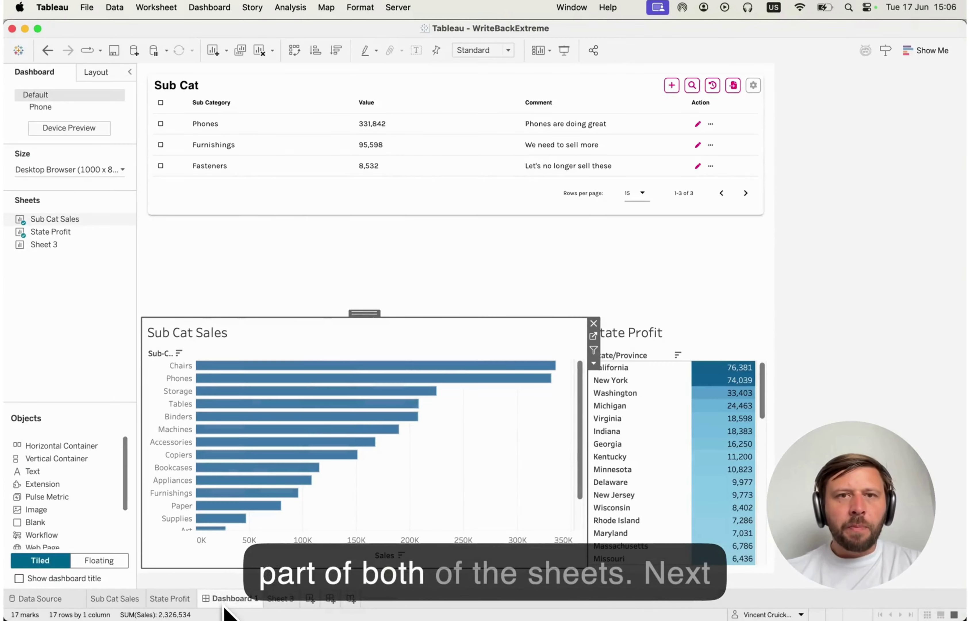
click(345, 294)
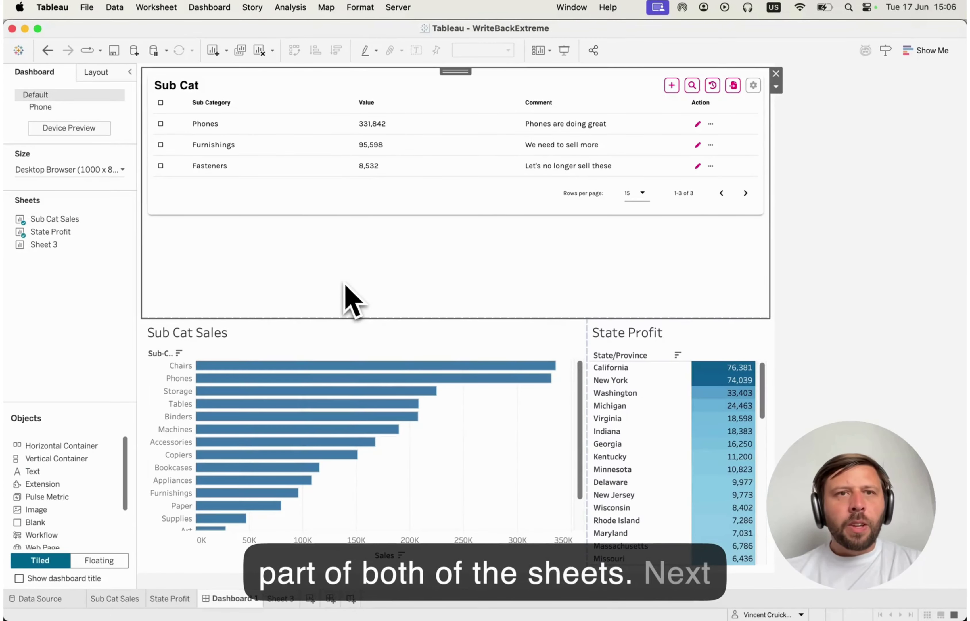
click(206, 11)
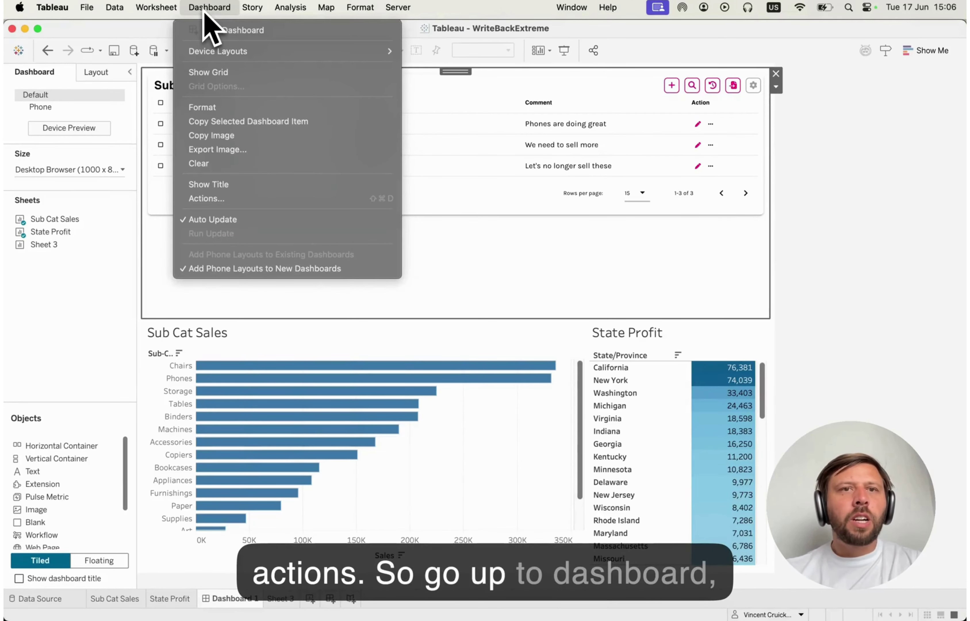
click(220, 198)
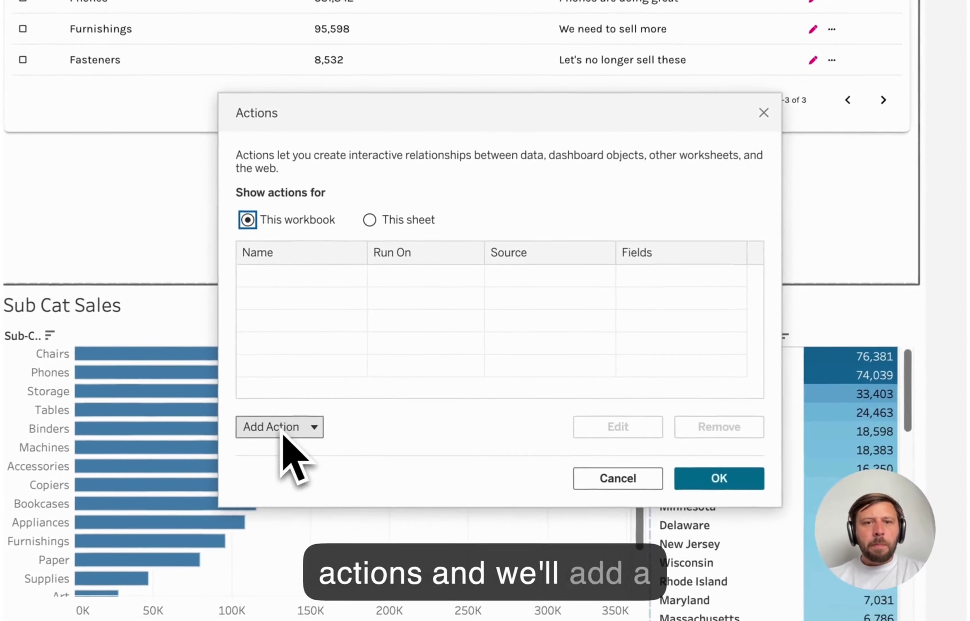
click(305, 424)
click(328, 381)
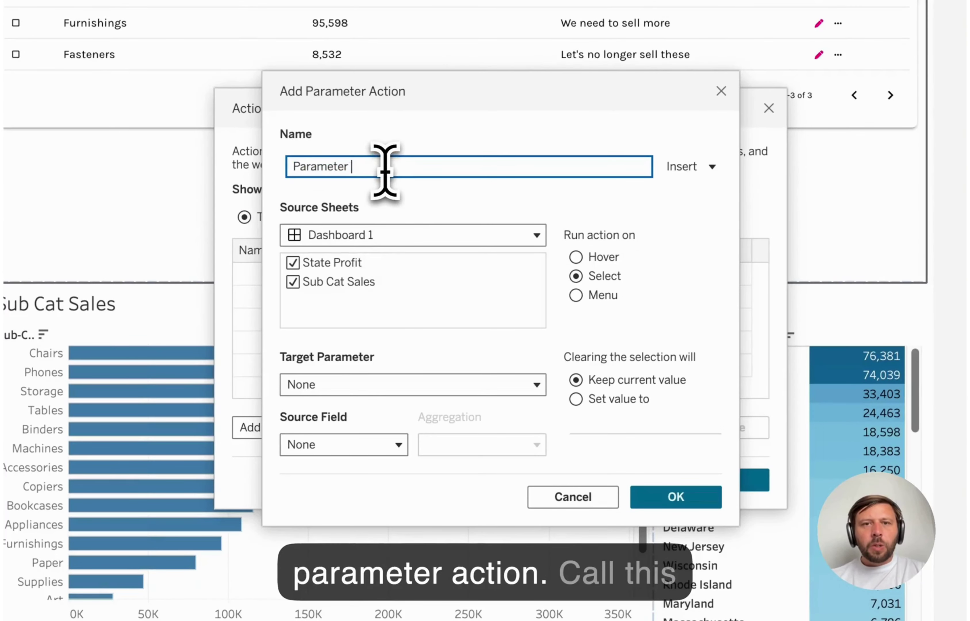
Step: Run the action from State Profit only, with Switcher as target parameter and the State sales value as source field, and save it
click(292, 282)
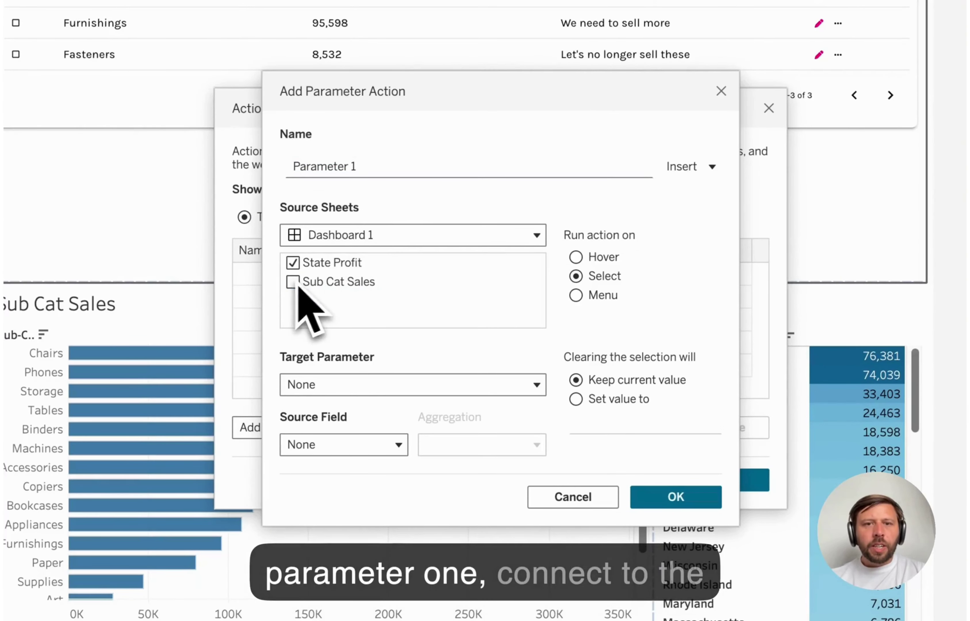
click(336, 384)
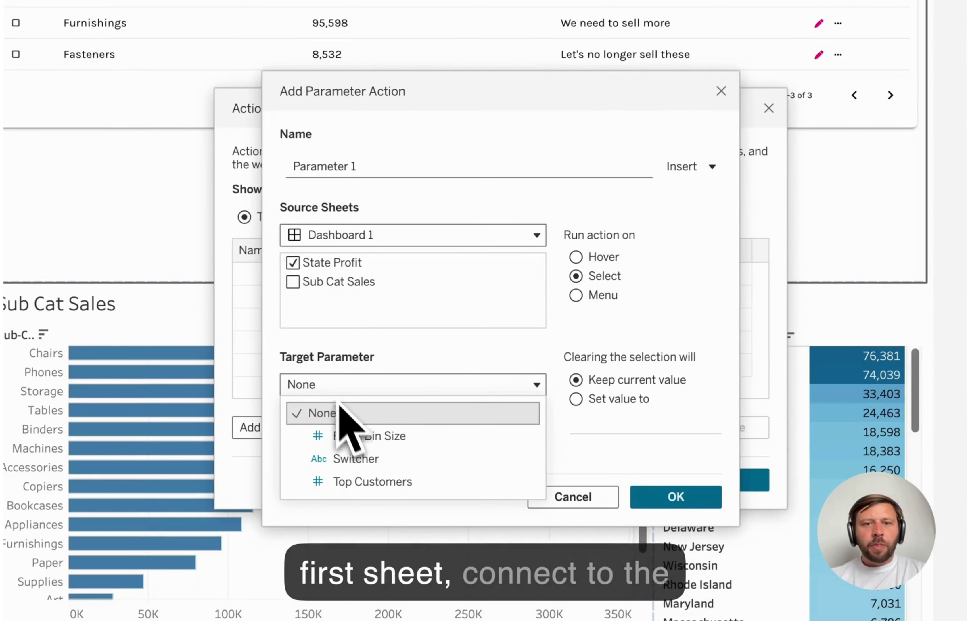
click(353, 459)
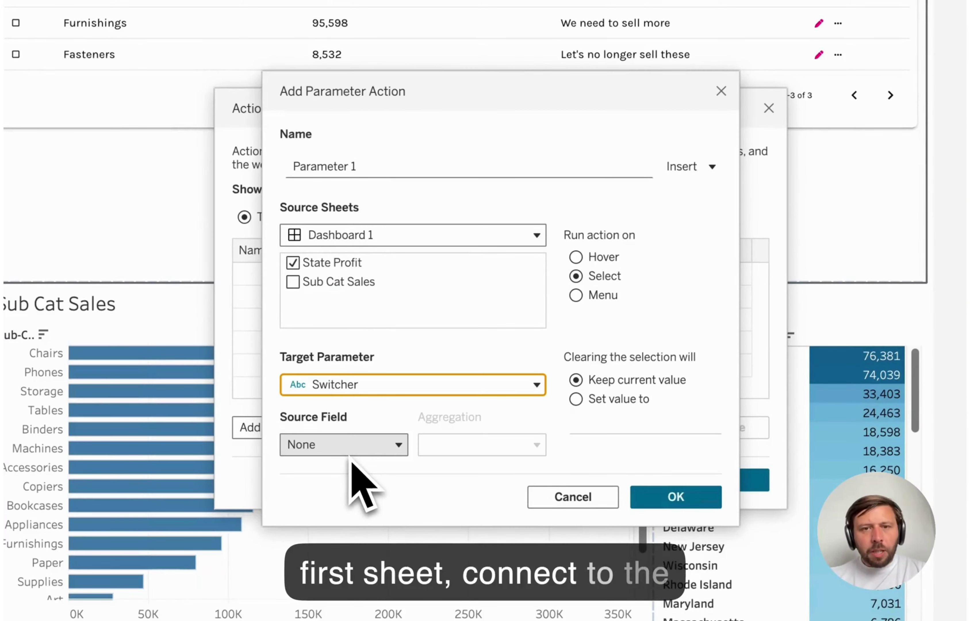
click(335, 448)
click(354, 392)
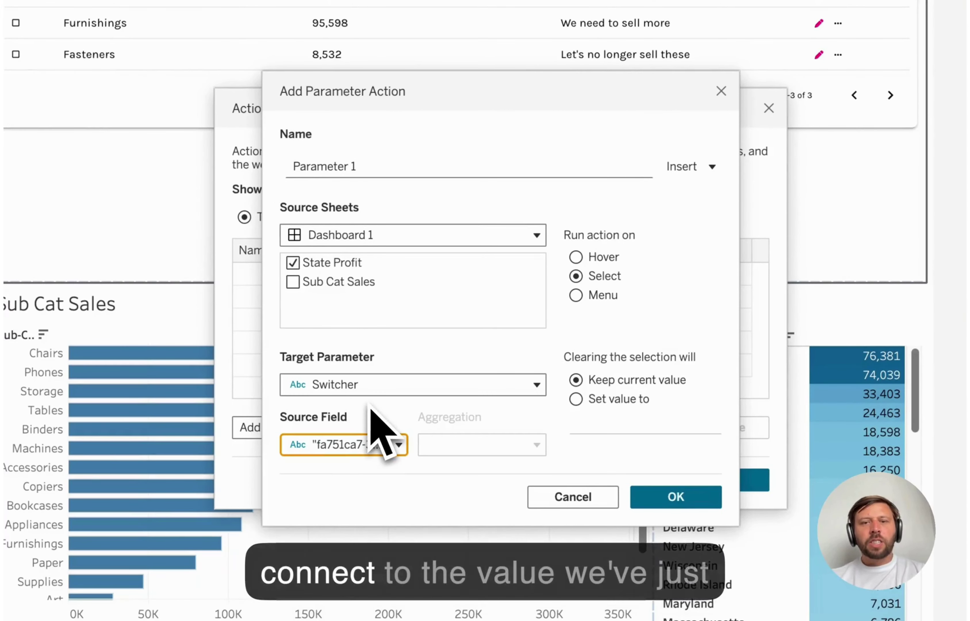
click(676, 497)
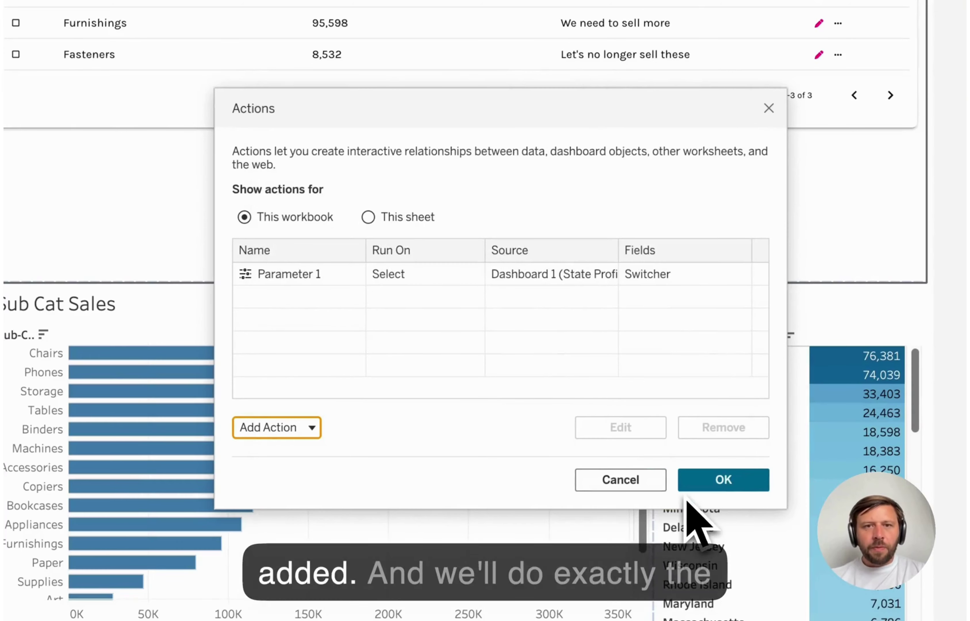
Step: Add the change-parameter action Parameter 2 from Sub Cat Sales only, with Switcher as target and the Sub Cat value as source field, and save the actions
click(285, 429)
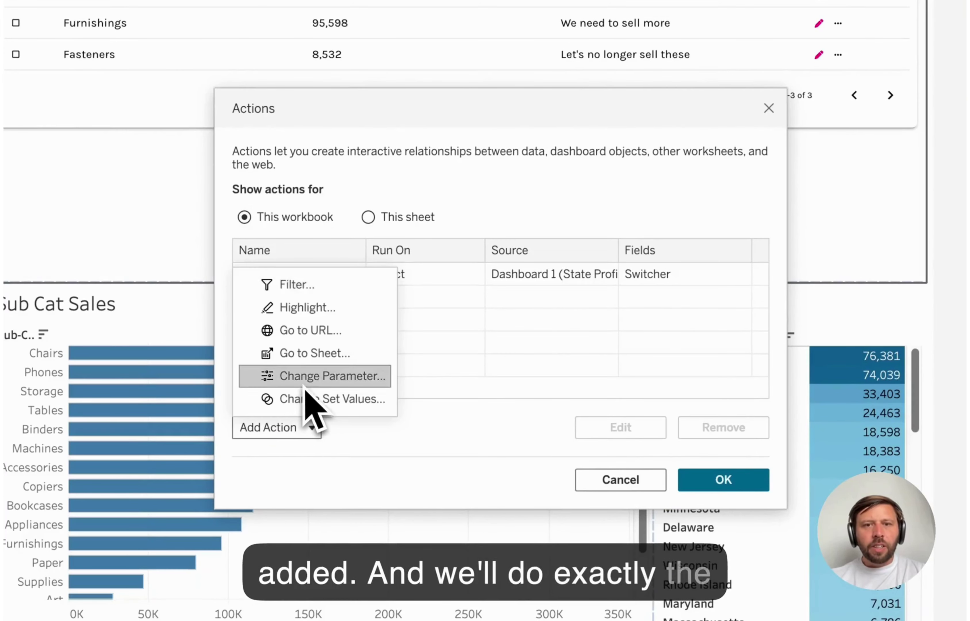
click(309, 375)
click(371, 167)
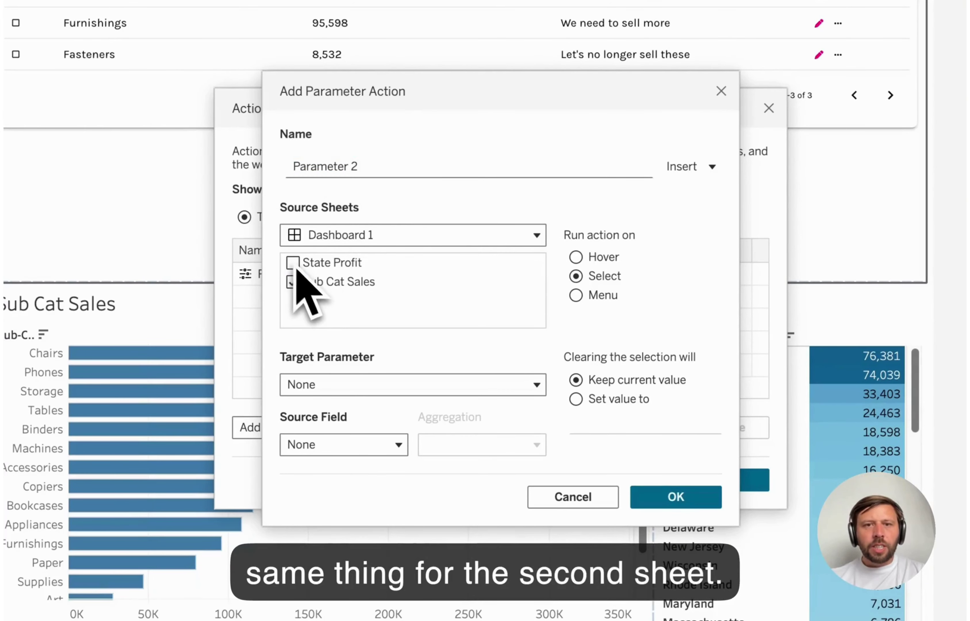
click(338, 389)
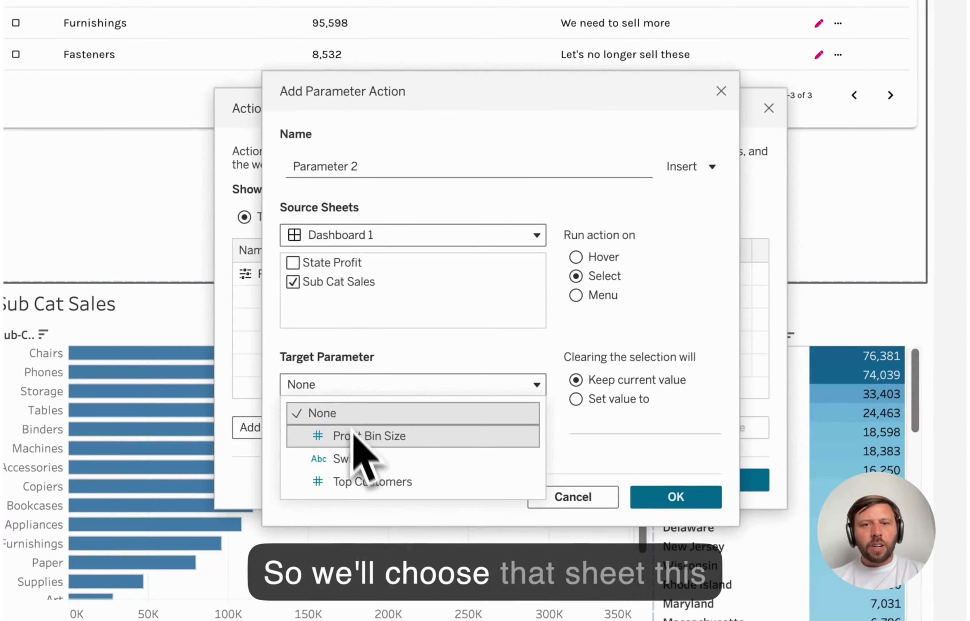
click(355, 460)
click(353, 455)
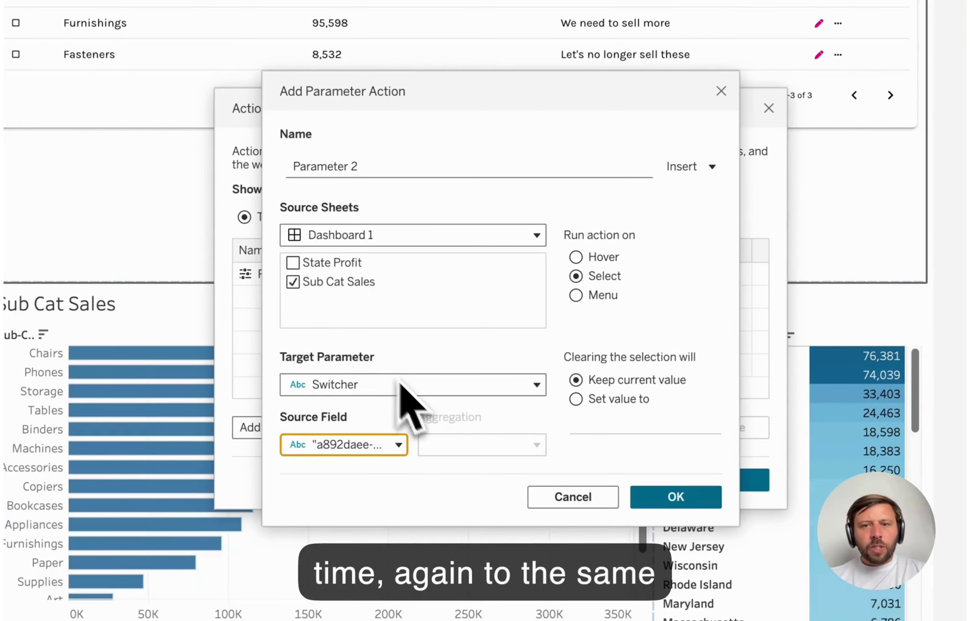
click(658, 485)
click(720, 481)
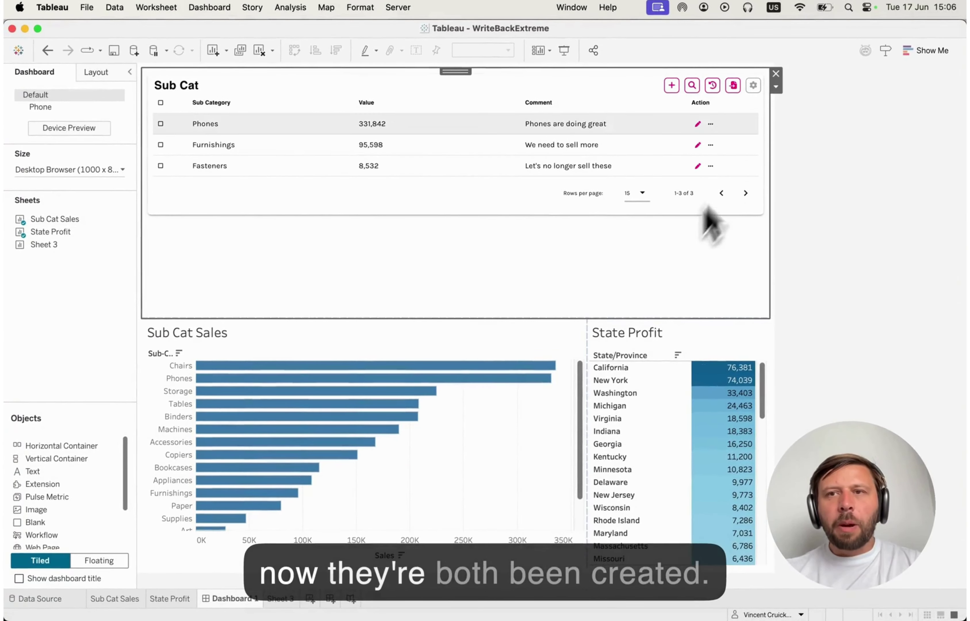
Step: Reload the dashboard extension and test the schema switching by selecting and clearing Phones in Sub Cat Sales and selecting California in State Profit
click(775, 86)
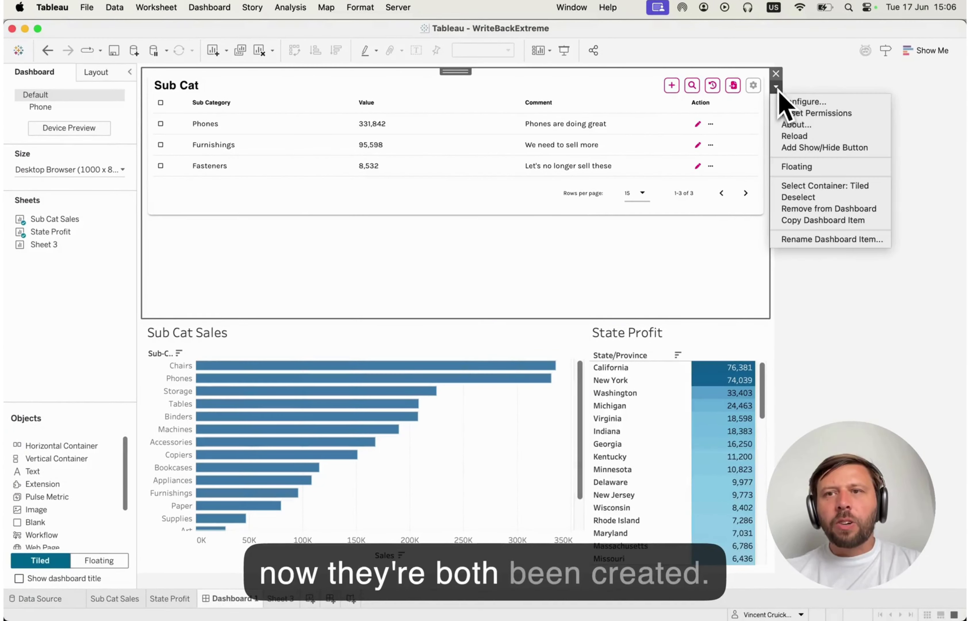
click(794, 136)
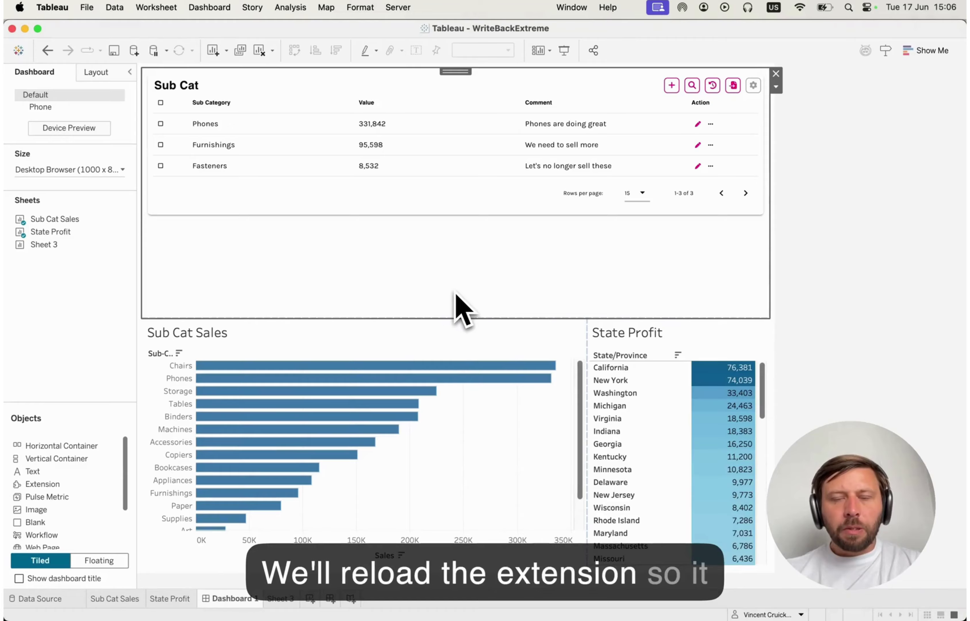
click(269, 378)
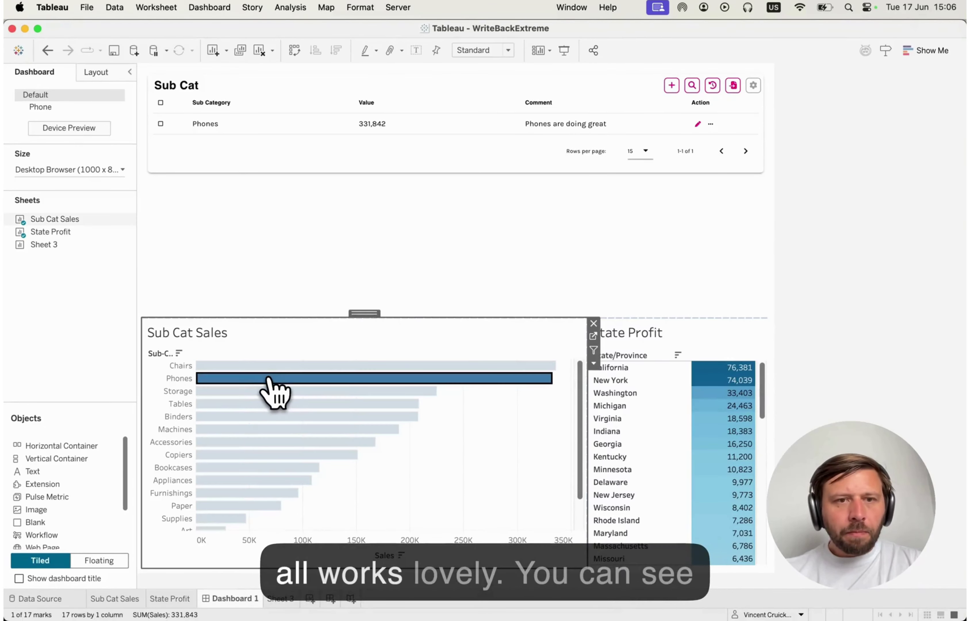
click(333, 382)
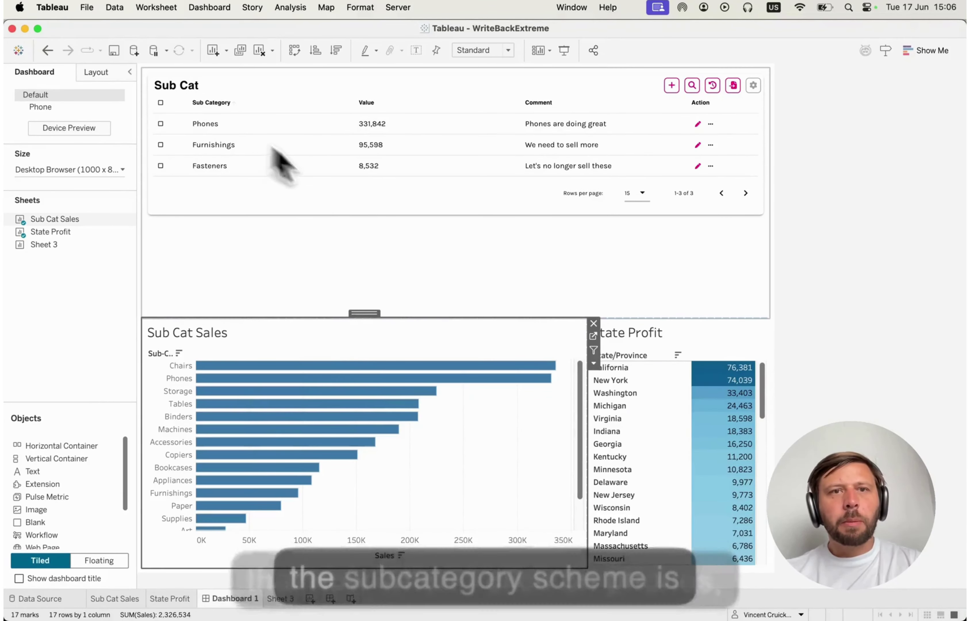
click(618, 369)
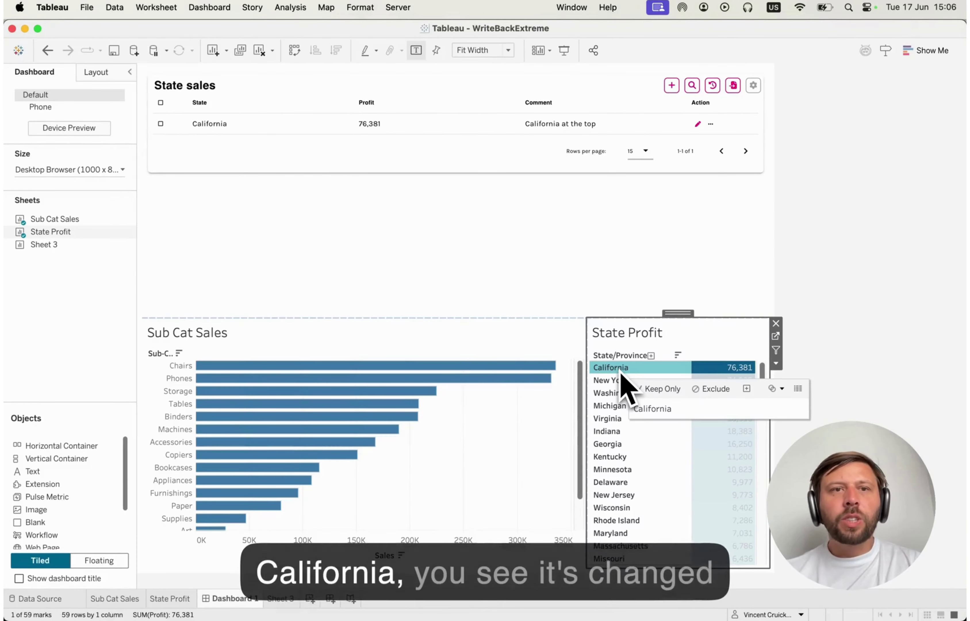